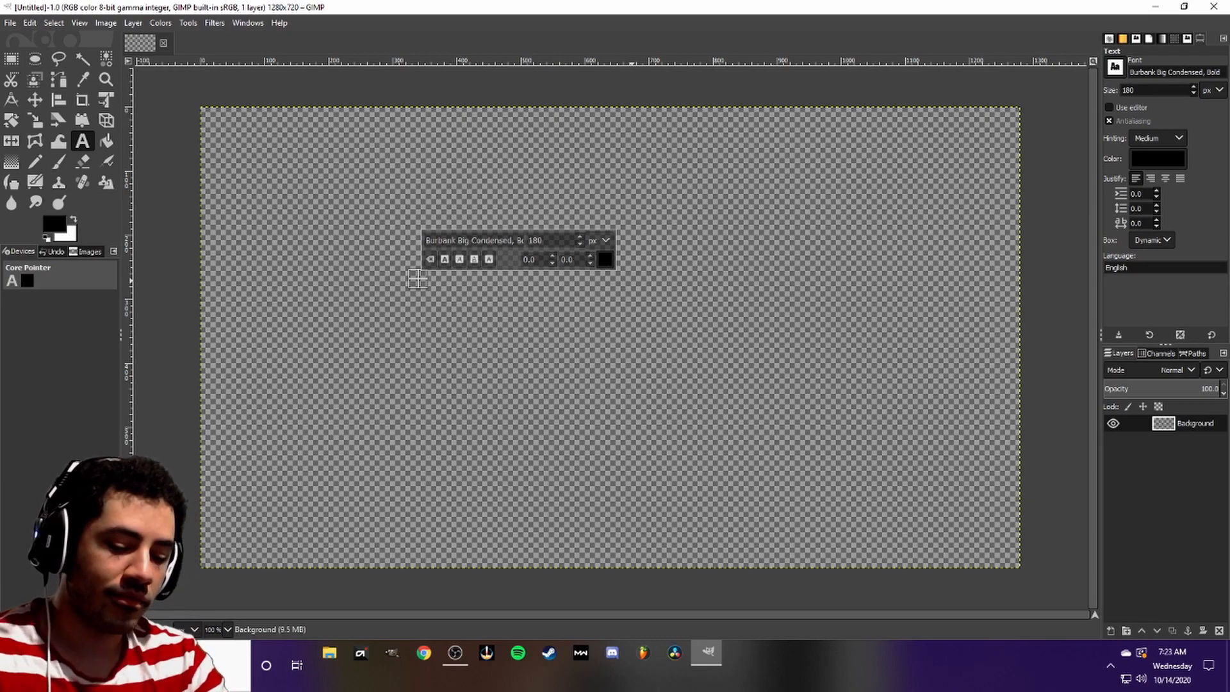
Complete the canvas text so it reads YOUTUBE, and clear the selection around its letters
type("OUTUBE")
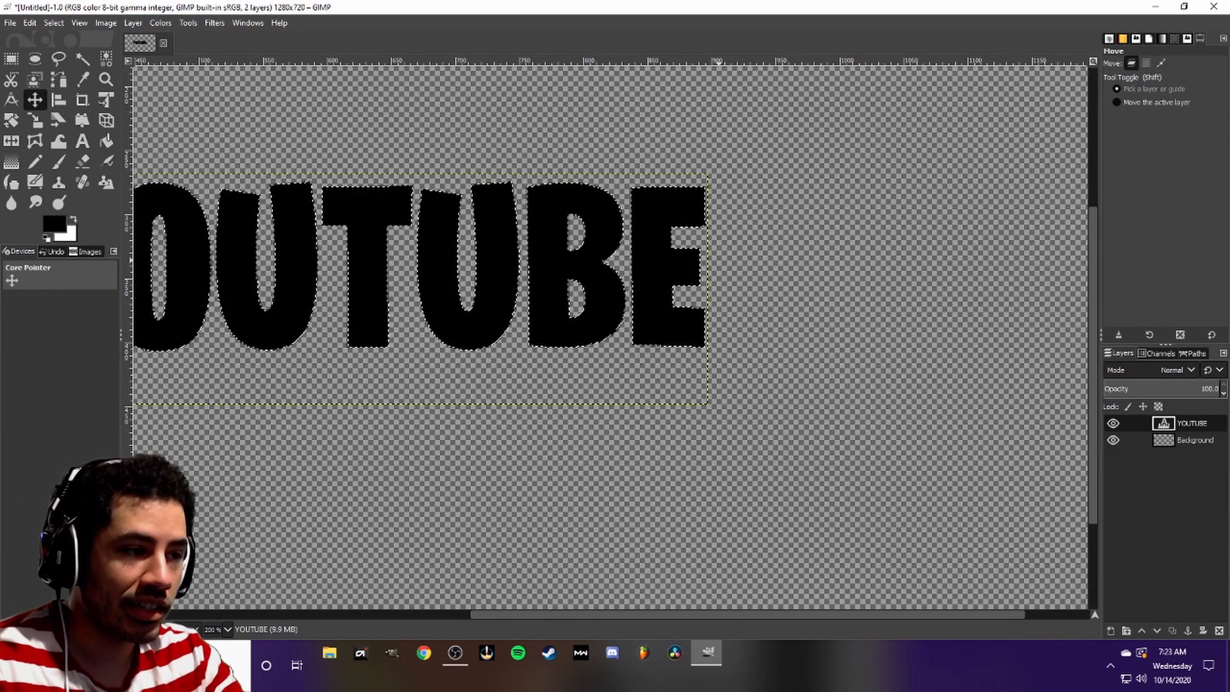
scroll(719, 209, "up", 1)
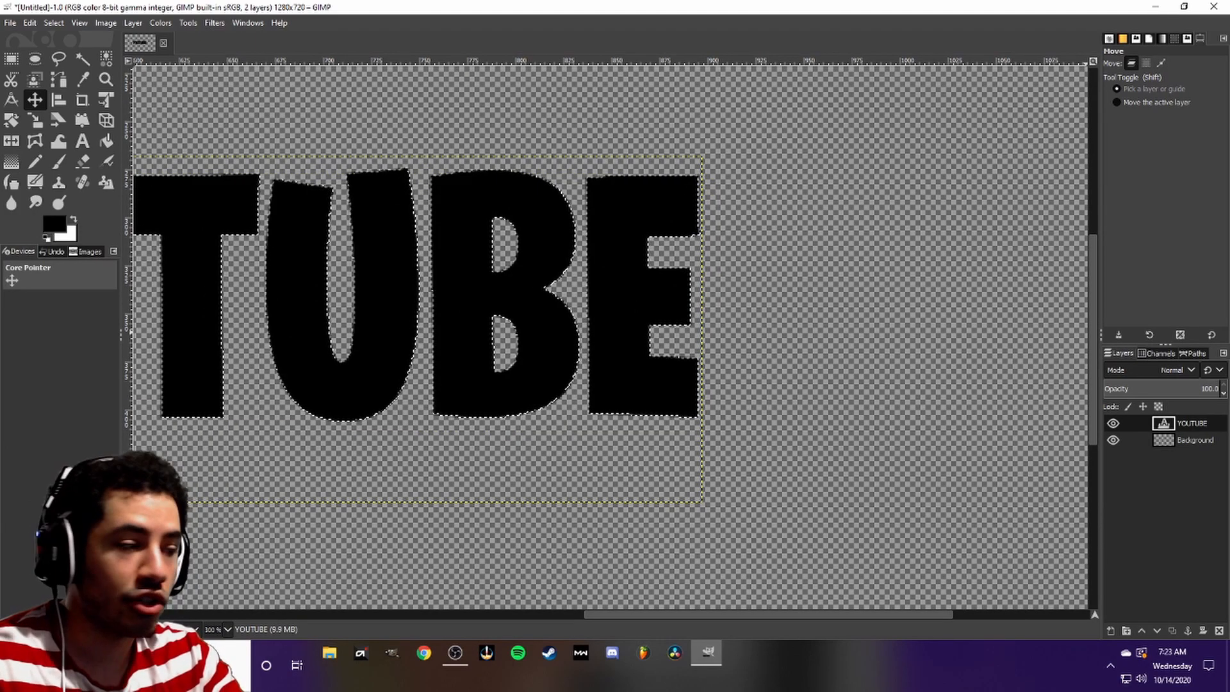
right_click(1188, 424)
left_click(53, 23)
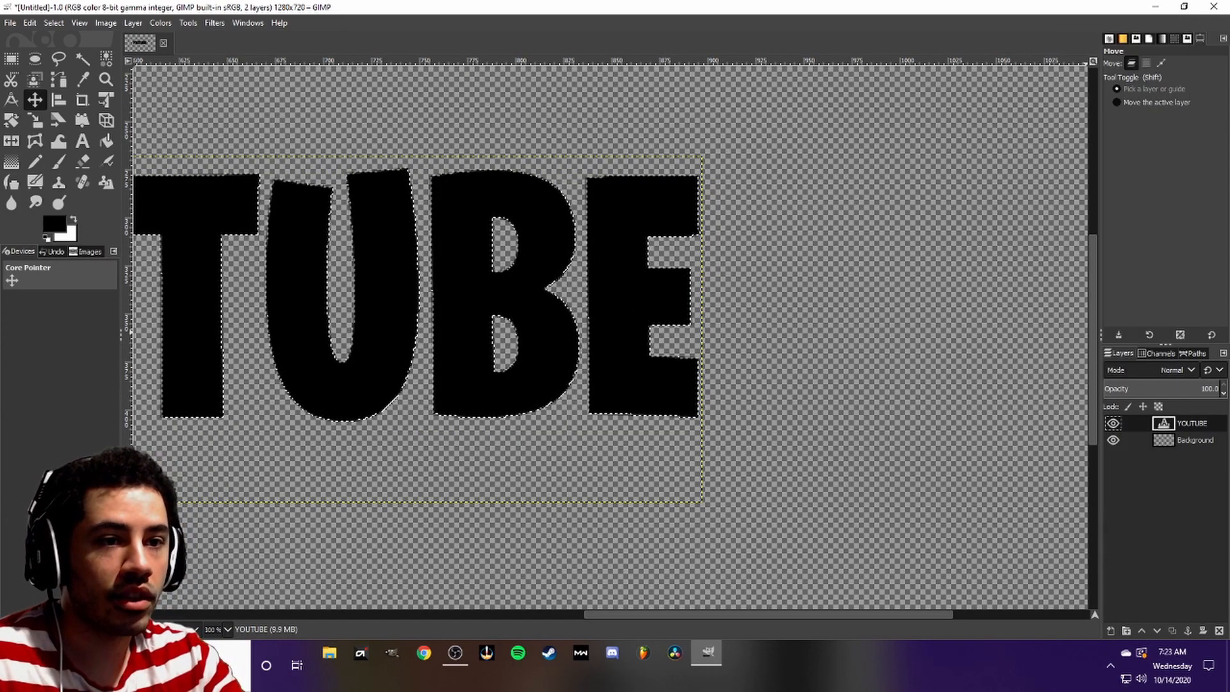
left_click(54, 23)
left_click(68, 54)
key("1")
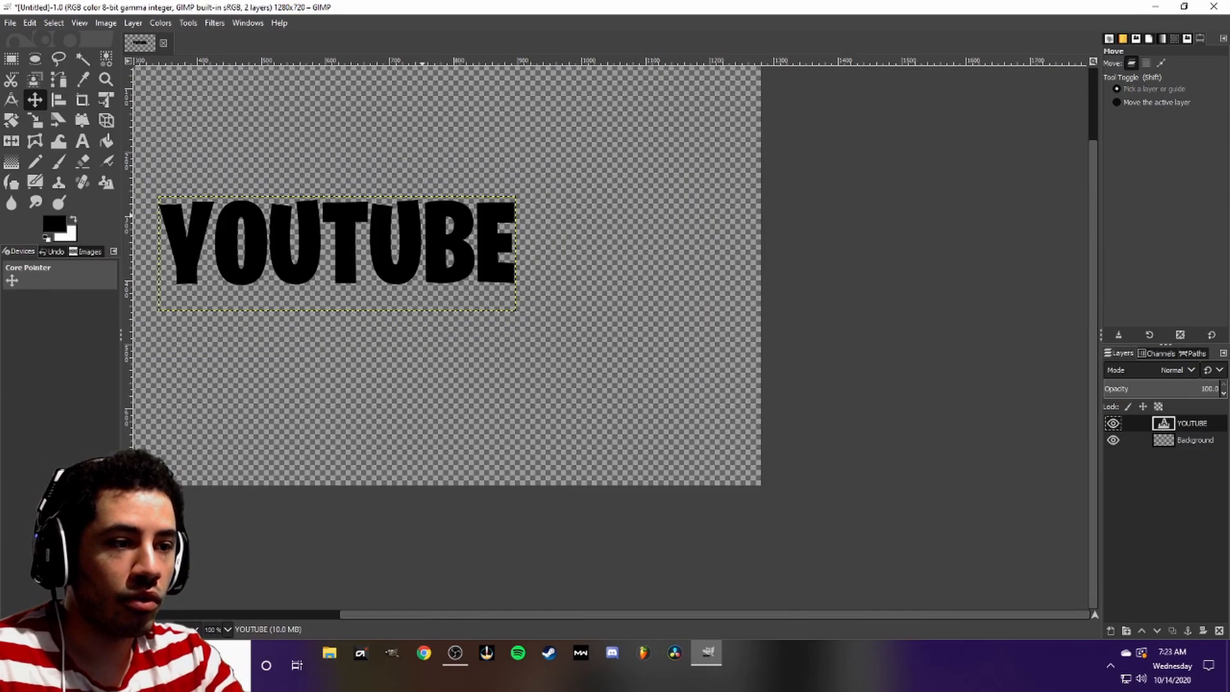
Expand the YOUTUBE text layer's boundary to the full image size
scroll(370, 204, "down", 2)
left_click_drag(365, 199, 451, 279)
scroll(444, 274, "up", 2)
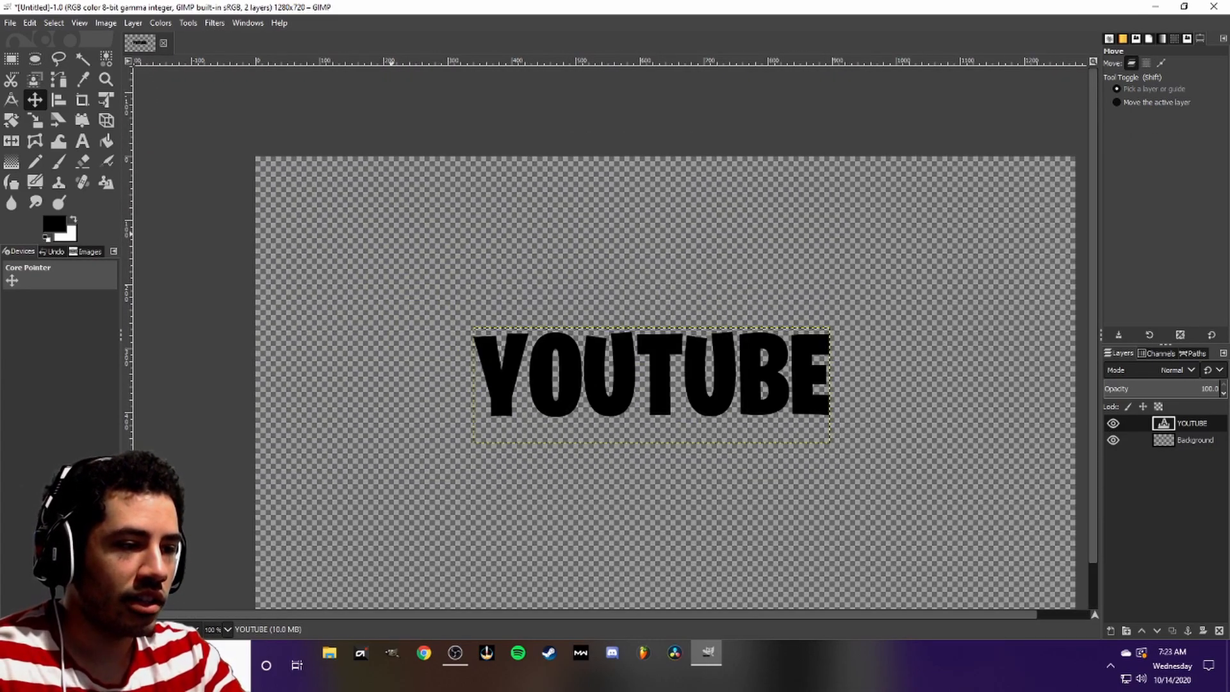
left_click_drag(468, 421, 407, 362)
right_click(1193, 423)
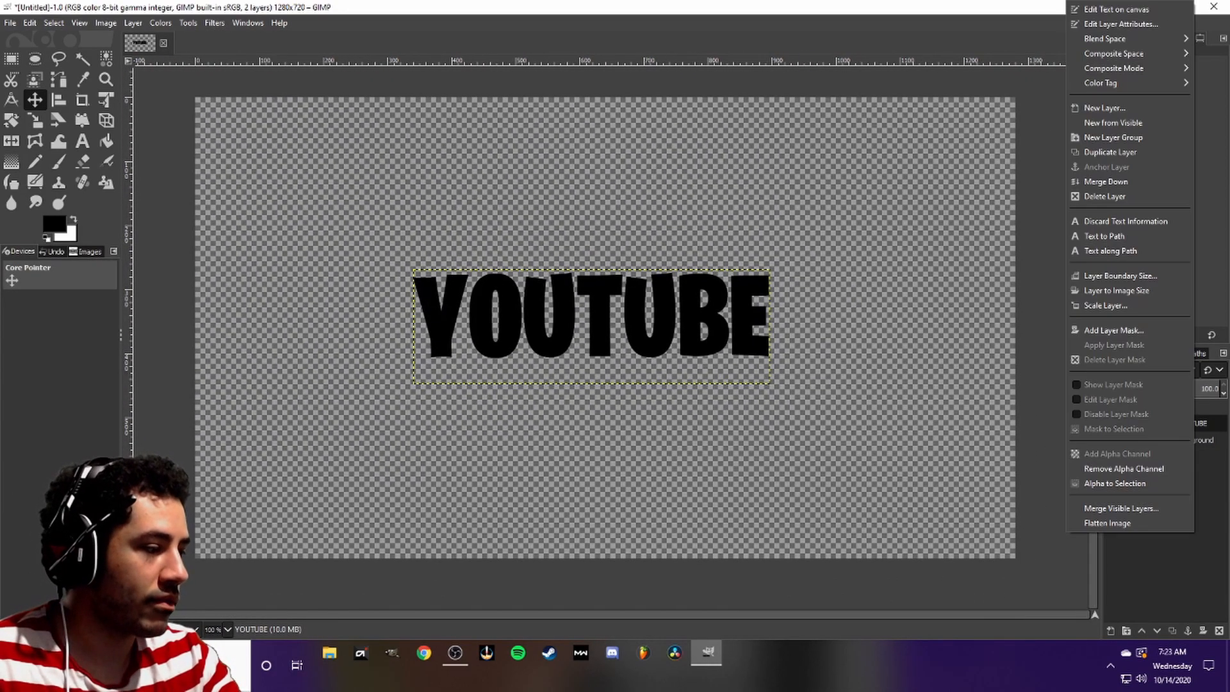
left_click(1115, 290)
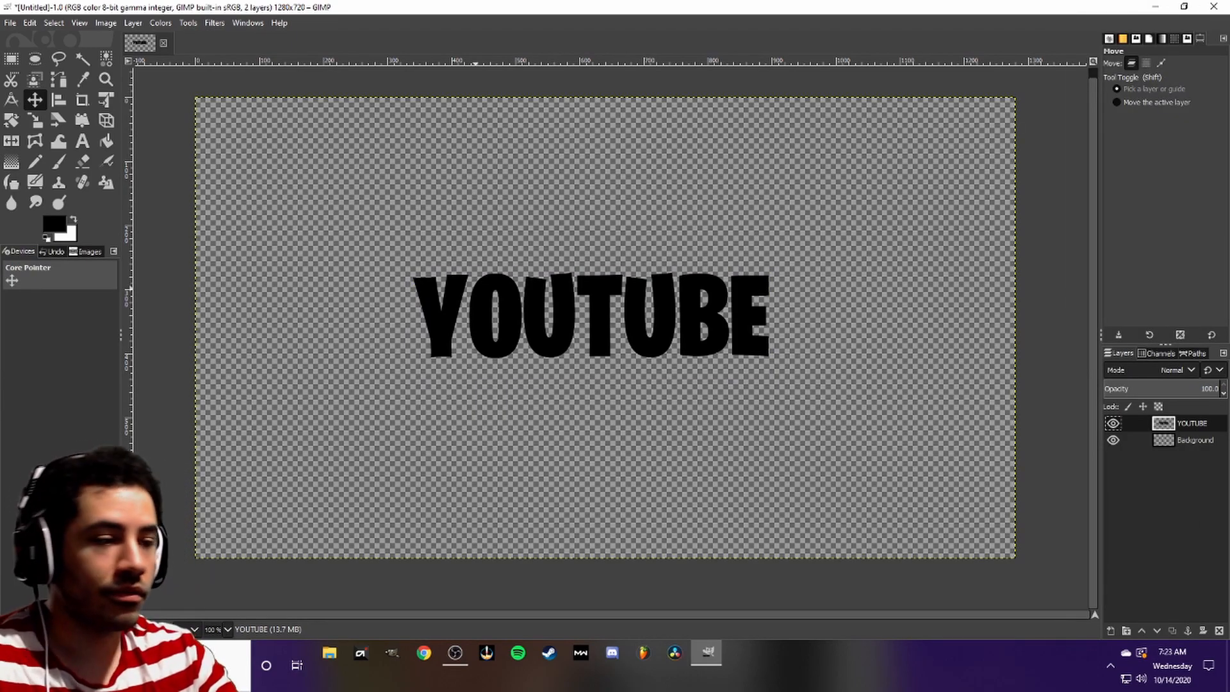
Select the outline of the YOUTUBE letters from the layer's transparency with Alpha to Selection
right_click(1122, 424)
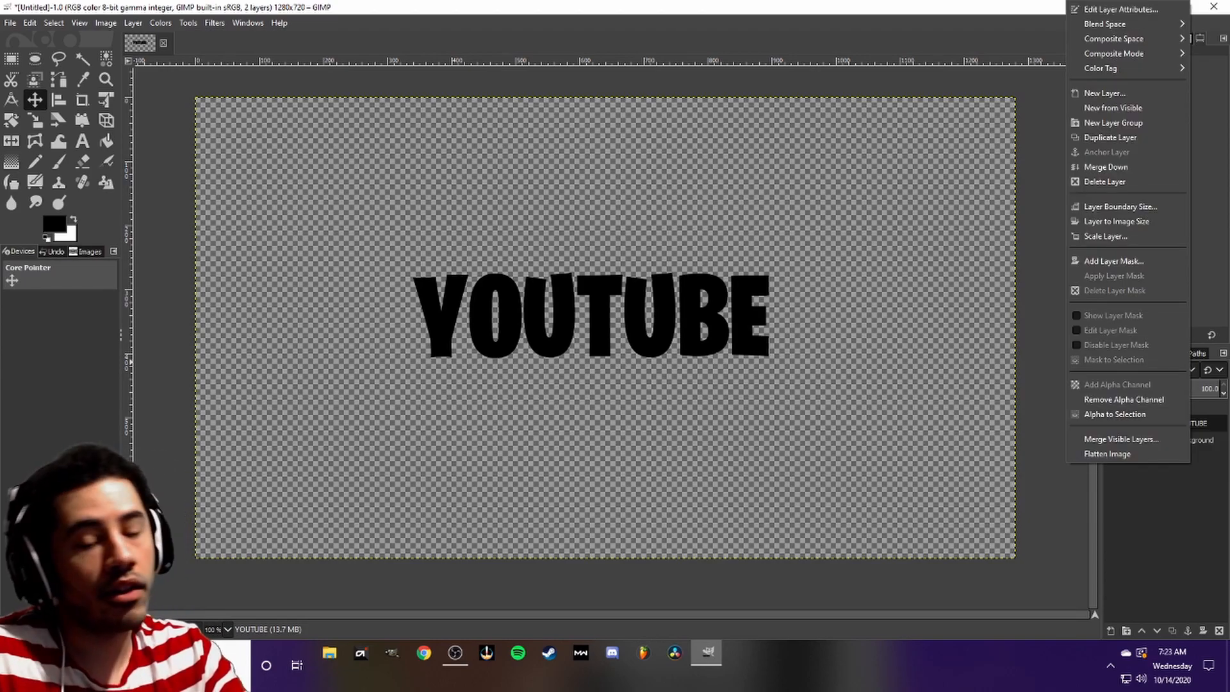
key("Escape")
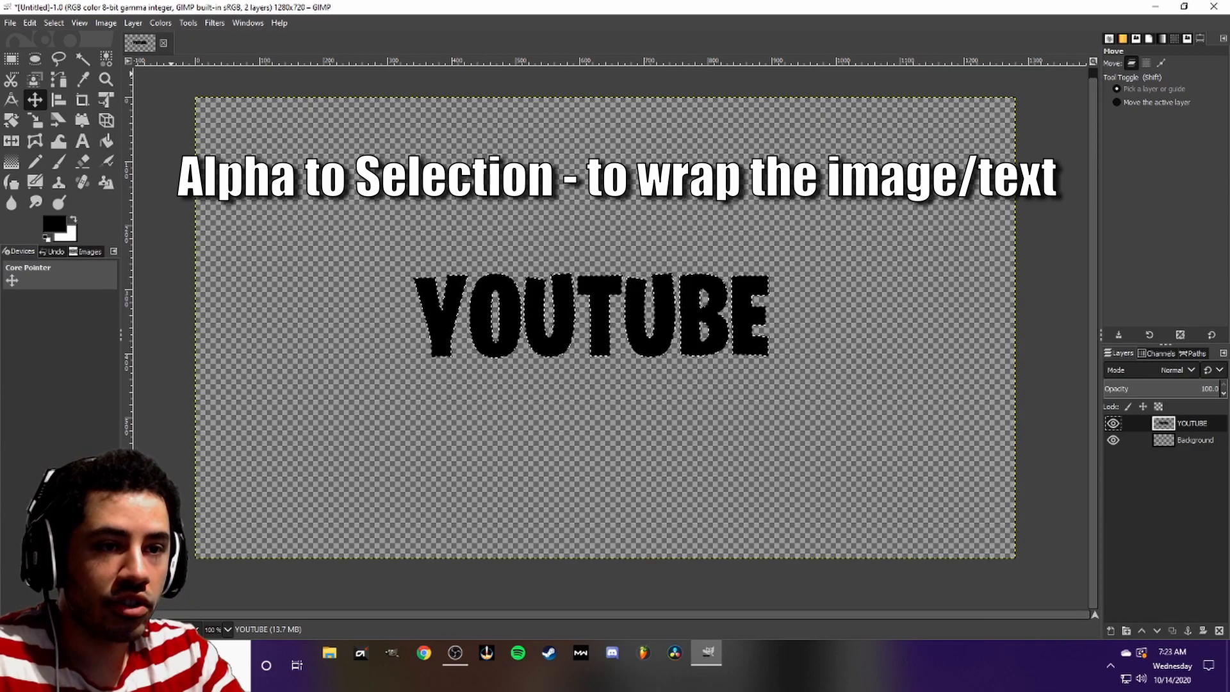
Try growing the letter selection and filling it with the white background color, and undo both changes
left_click(53, 23)
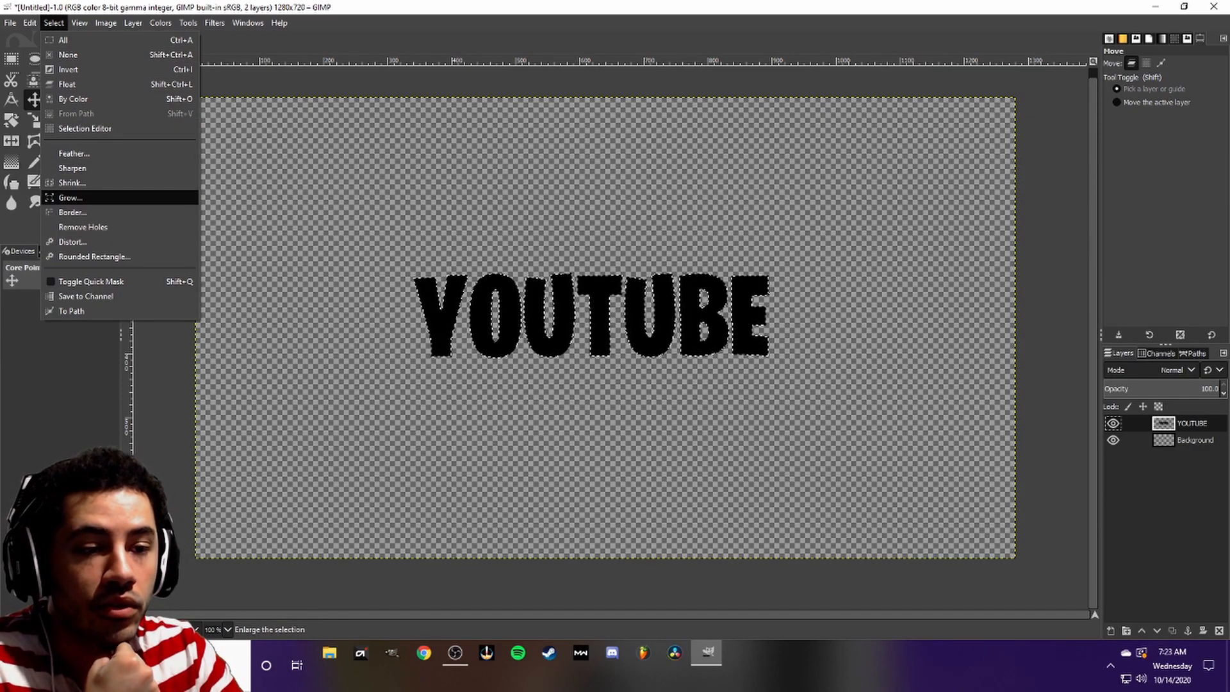
left_click(70, 198)
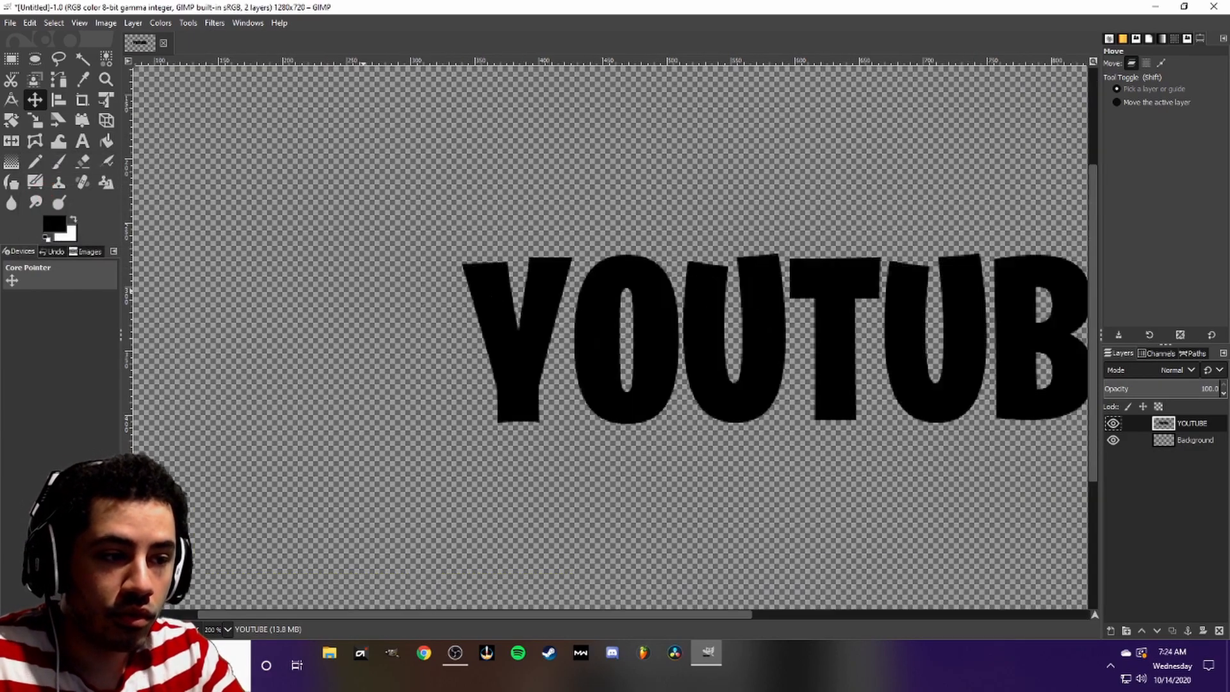
scroll(363, 292, "up", 2)
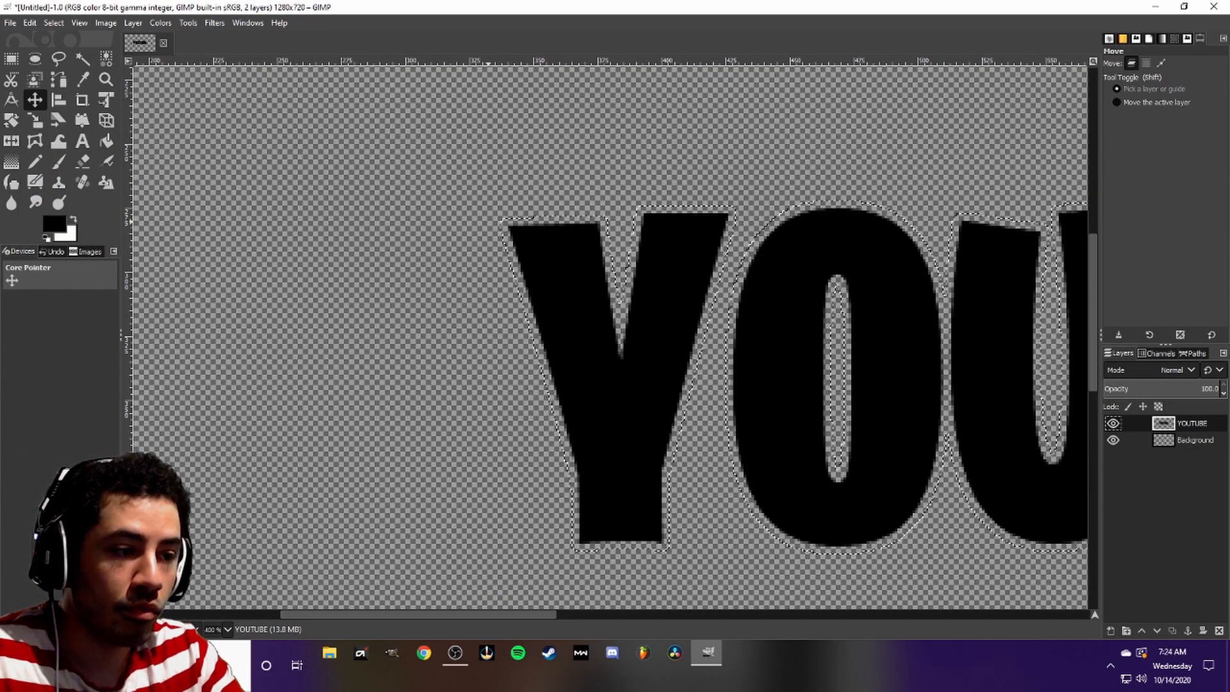
scroll(551, 357, "up", 2)
left_click_drag(551, 358, 434, 216)
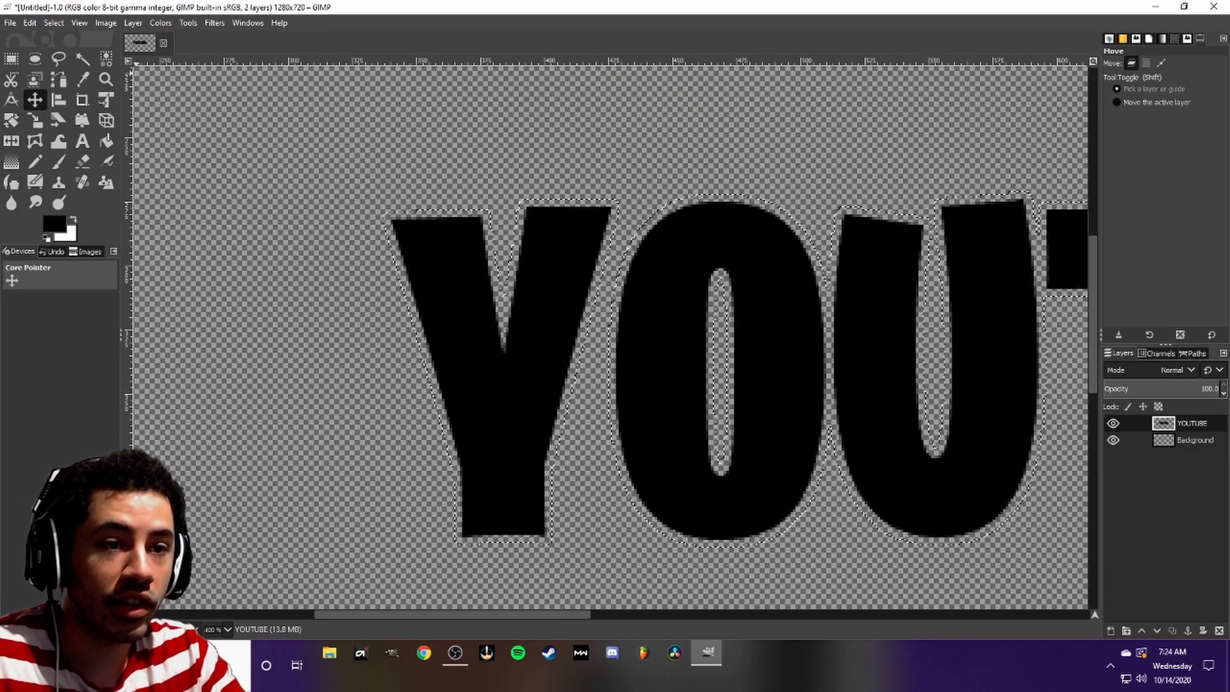
left_click(29, 23)
left_click(67, 281)
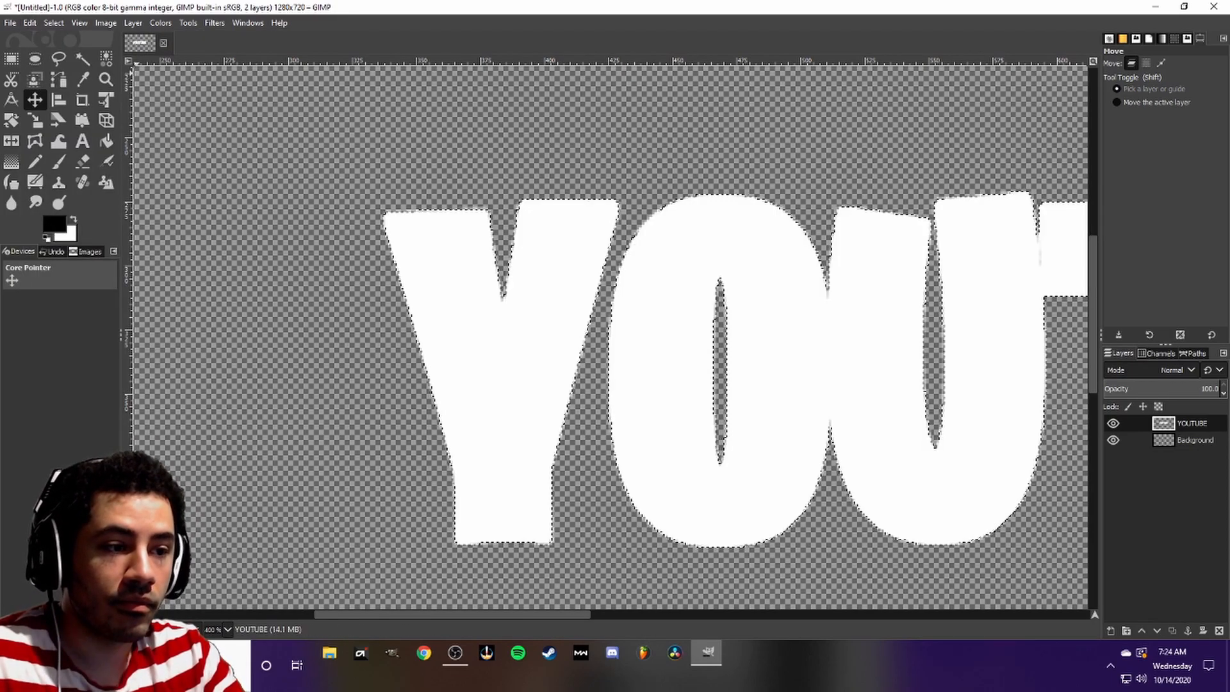
key("ctrl+z")
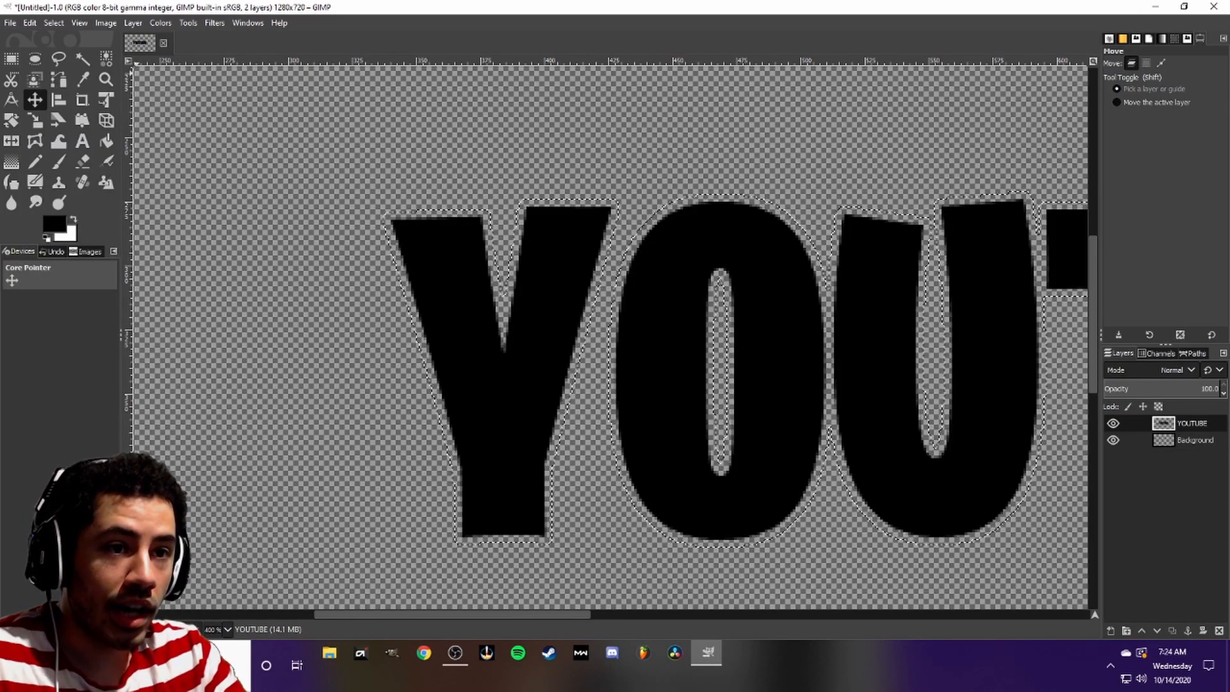
key("ctrl+z")
Replace the letter selection with a border selection along the letter edges, using the Smooth border style
left_click(54, 23)
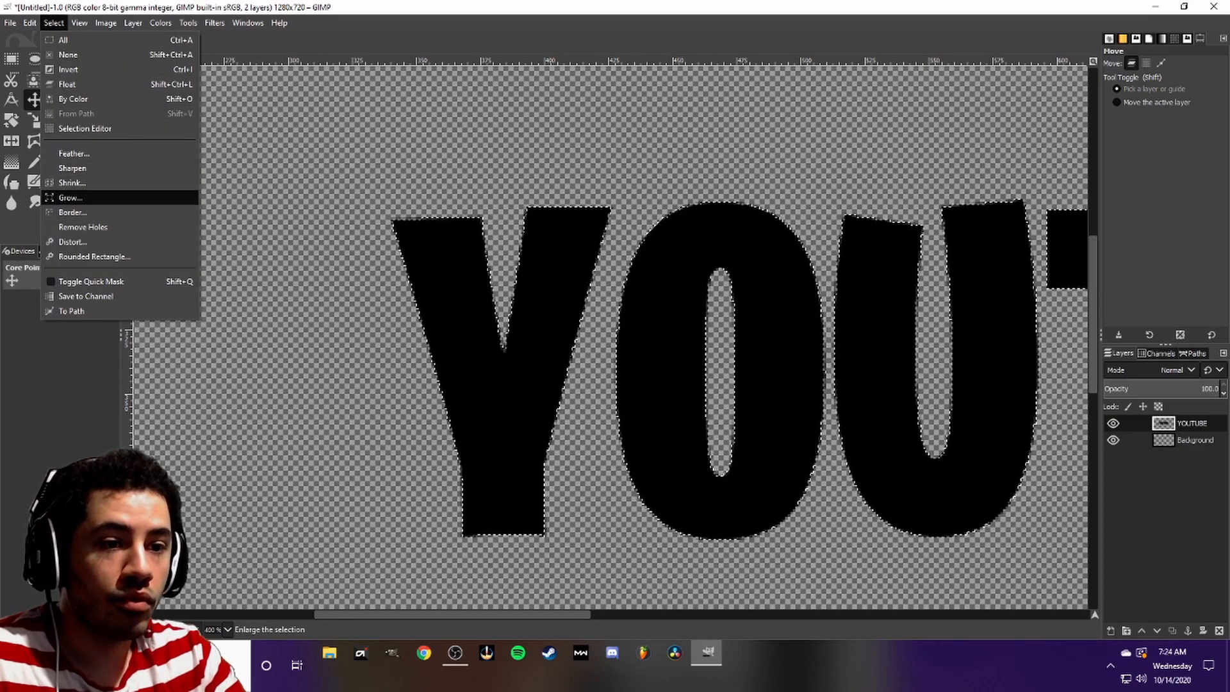
left_click(72, 212)
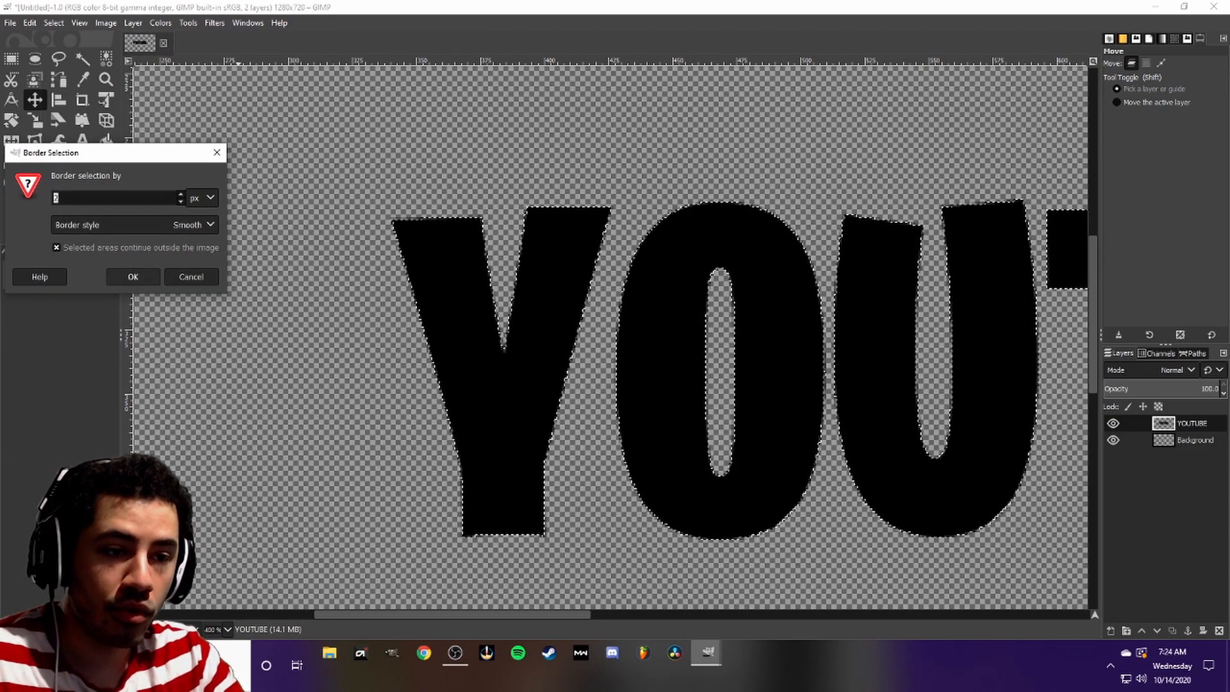
left_click(133, 277)
scroll(512, 326, "down", 2)
left_click_drag(515, 326, 198, 238)
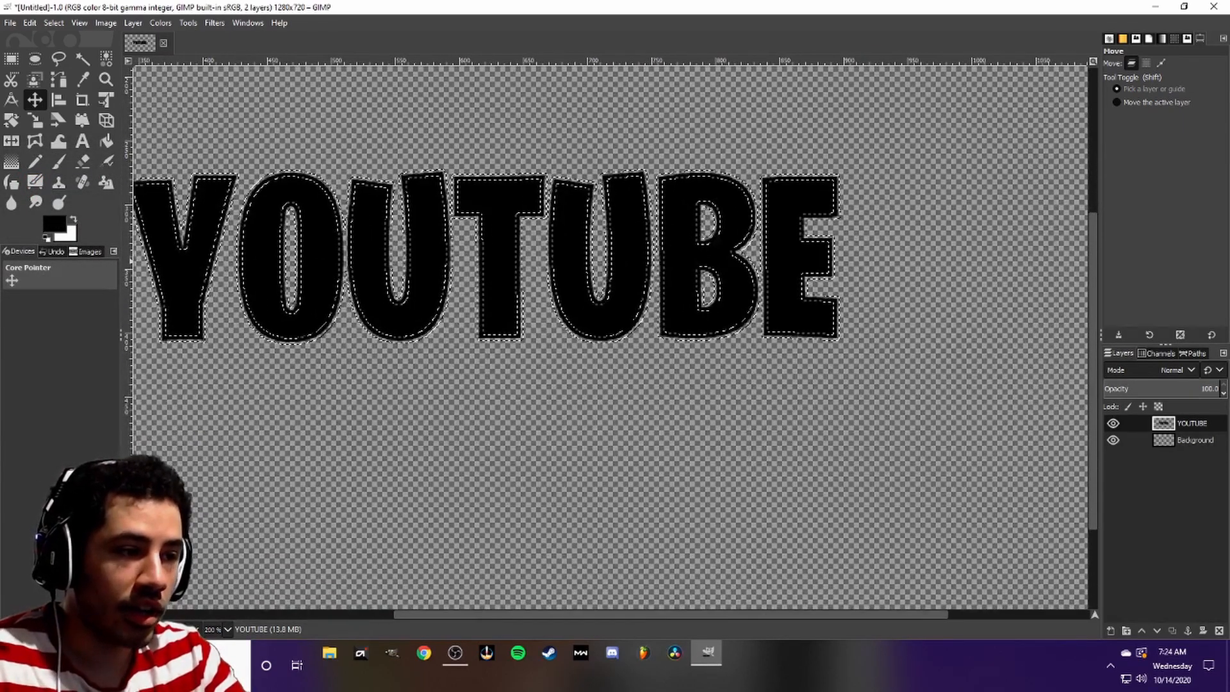
scroll(555, 280, "up", 3)
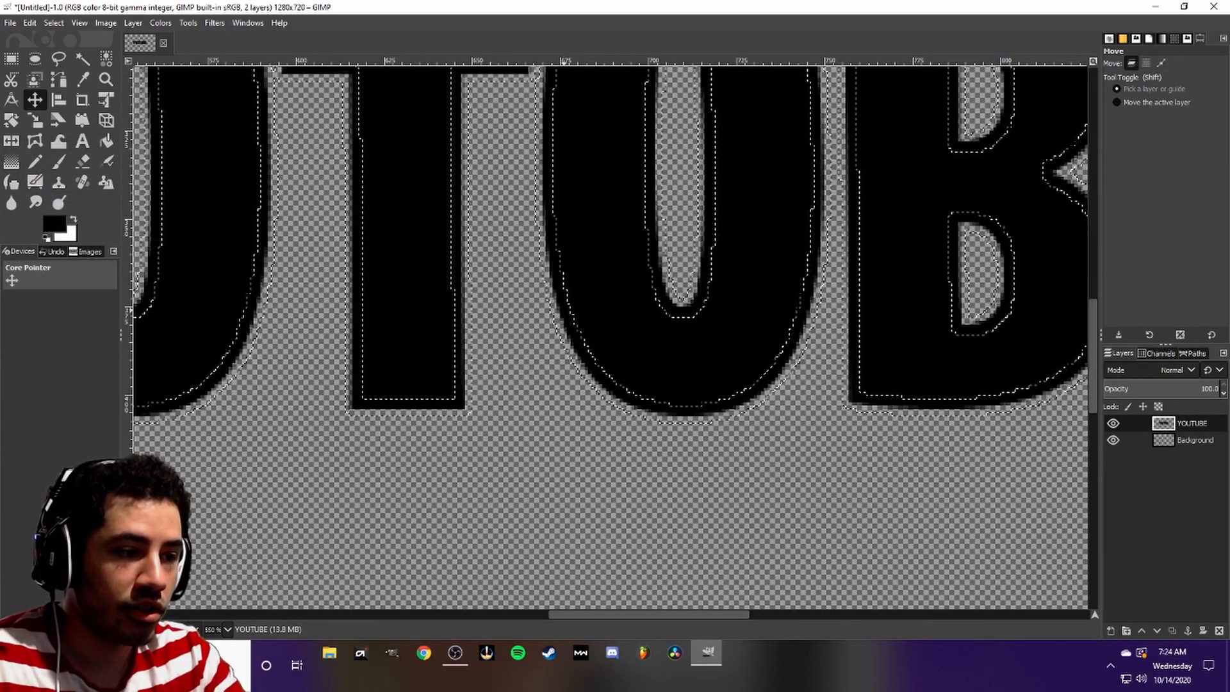
scroll(578, 320, "down", 4)
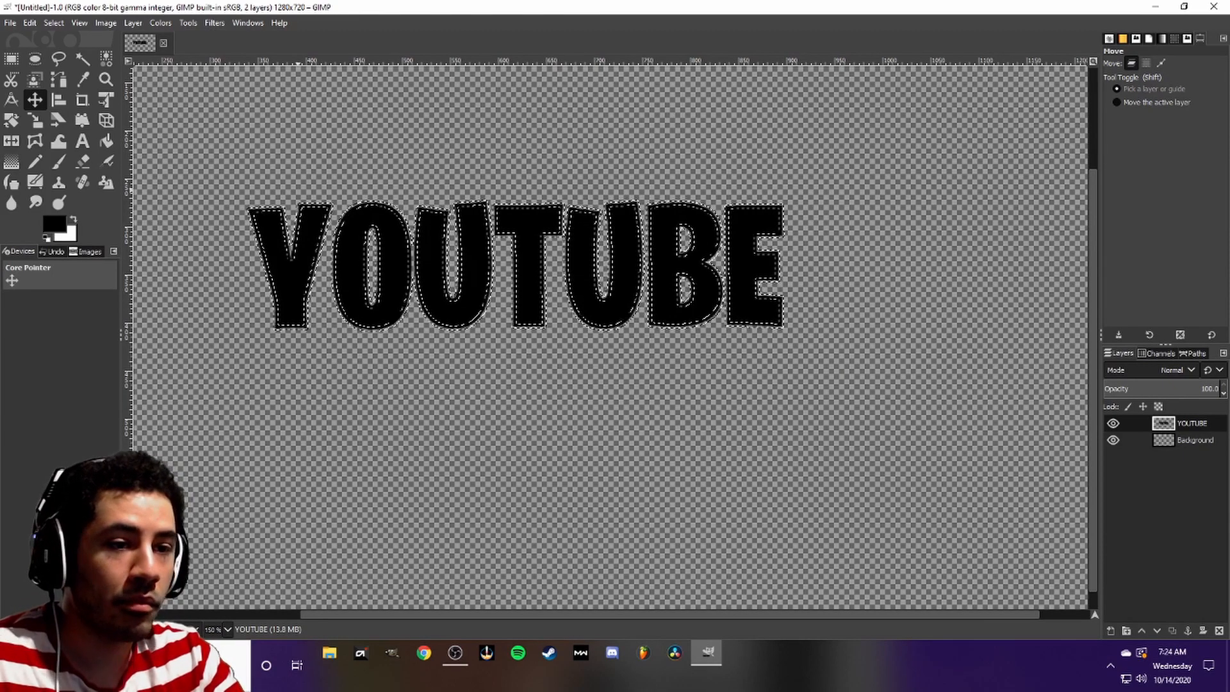
Fill the border selection around YOUTUBE with the white background color and deselect everything
left_click(29, 22)
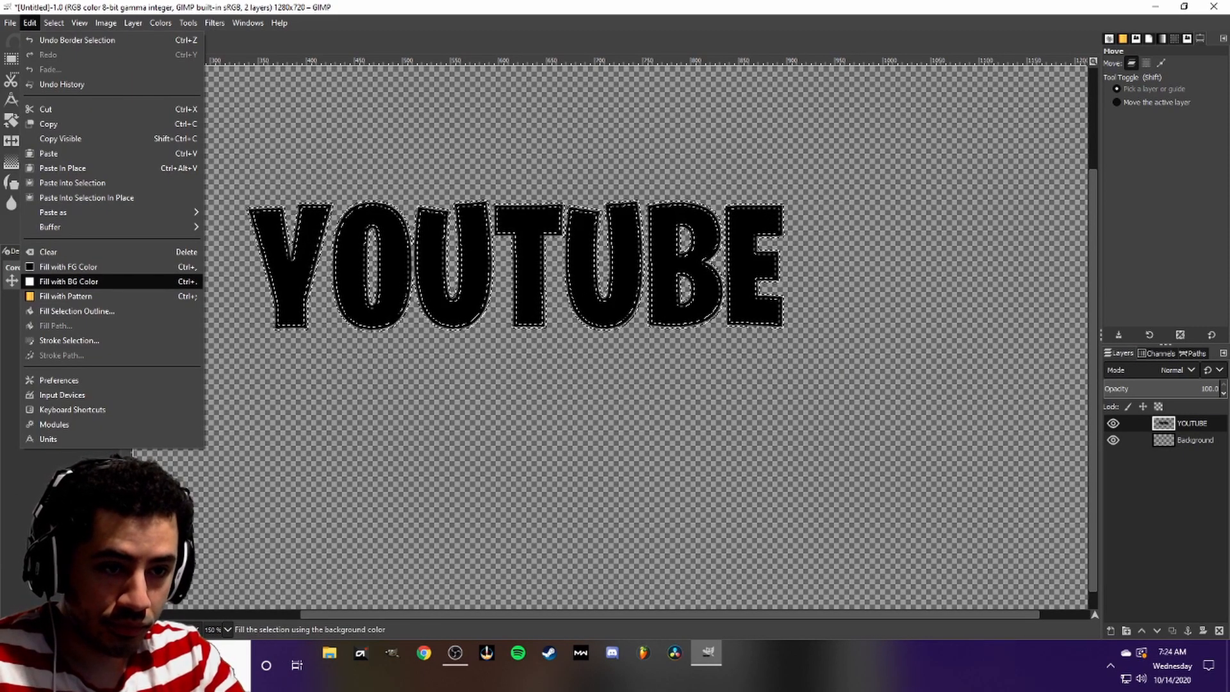
left_click(64, 277)
left_click(54, 23)
left_click(64, 55)
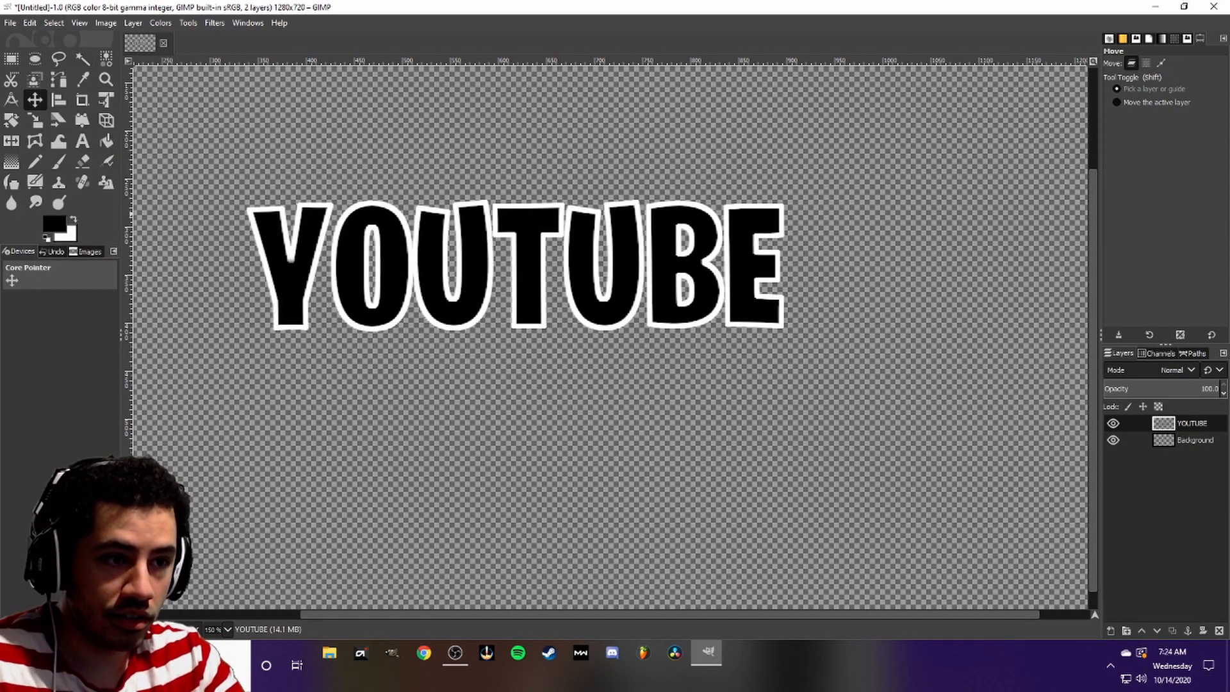
scroll(331, 285, "up", 2)
scroll(332, 282, "down", 4)
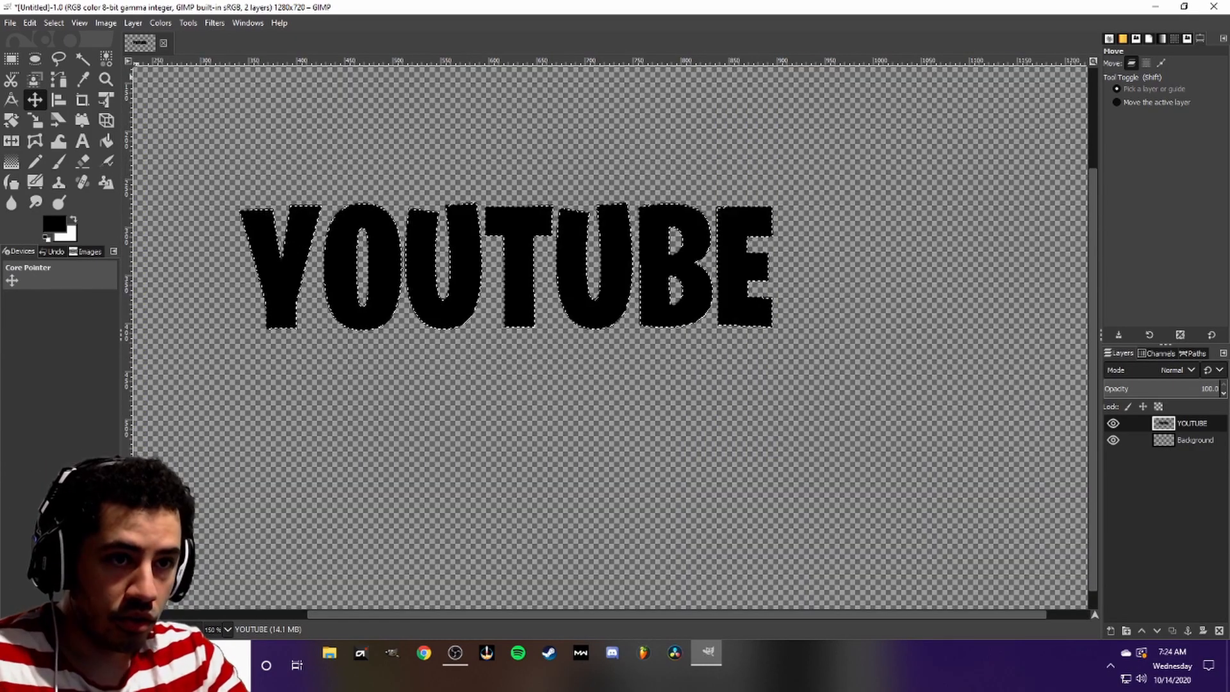
Turn the letter selection into a thinner border selection with the Smooth style
left_click(54, 22)
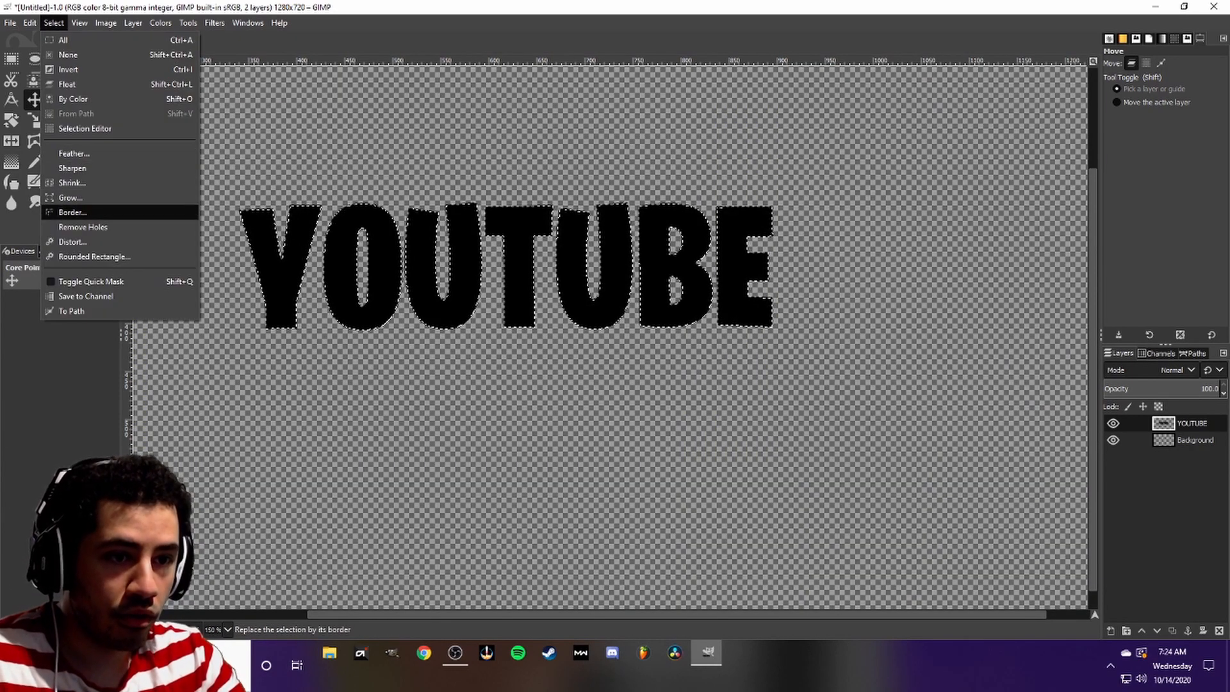
left_click(64, 212)
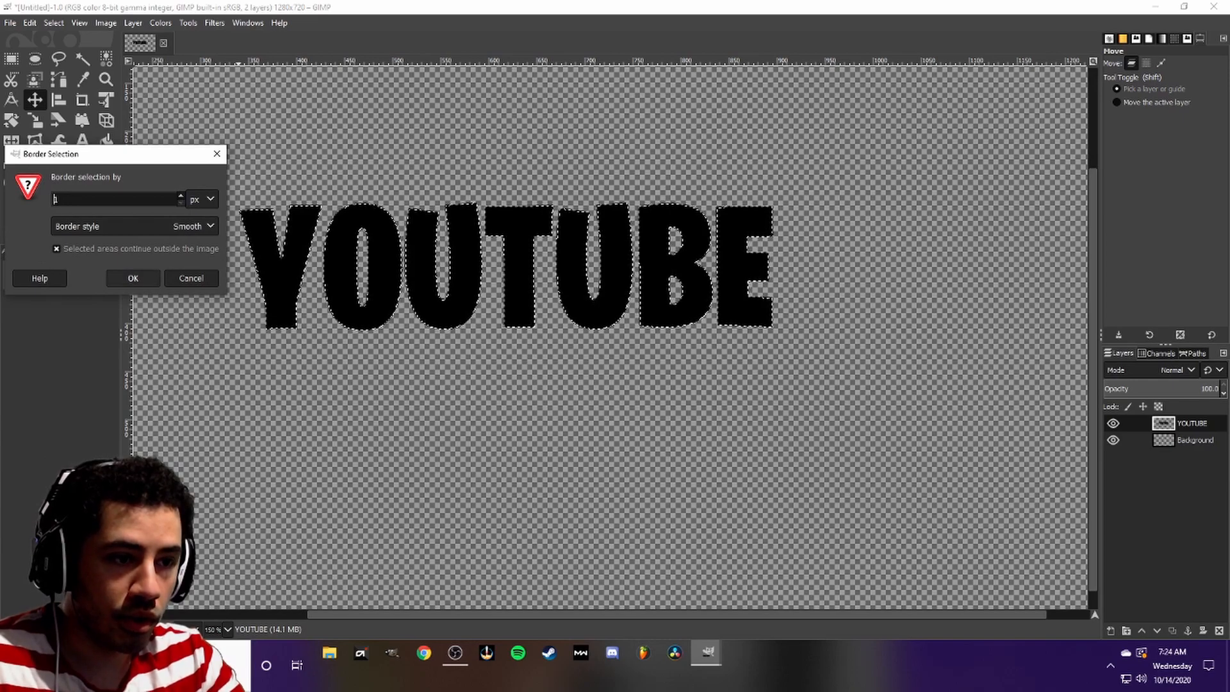
left_click(132, 278)
Fill the thin border around the letters with the white background color and clear the selection
left_click(30, 22)
left_click(72, 281)
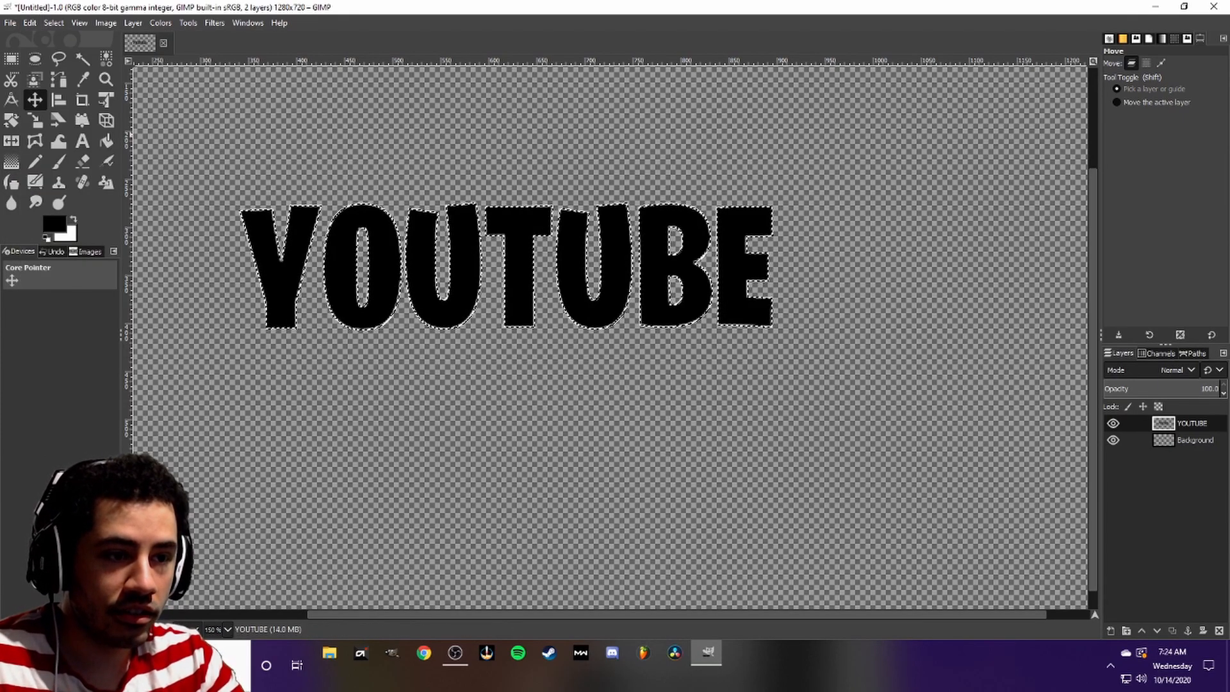
left_click(53, 22)
left_click(64, 55)
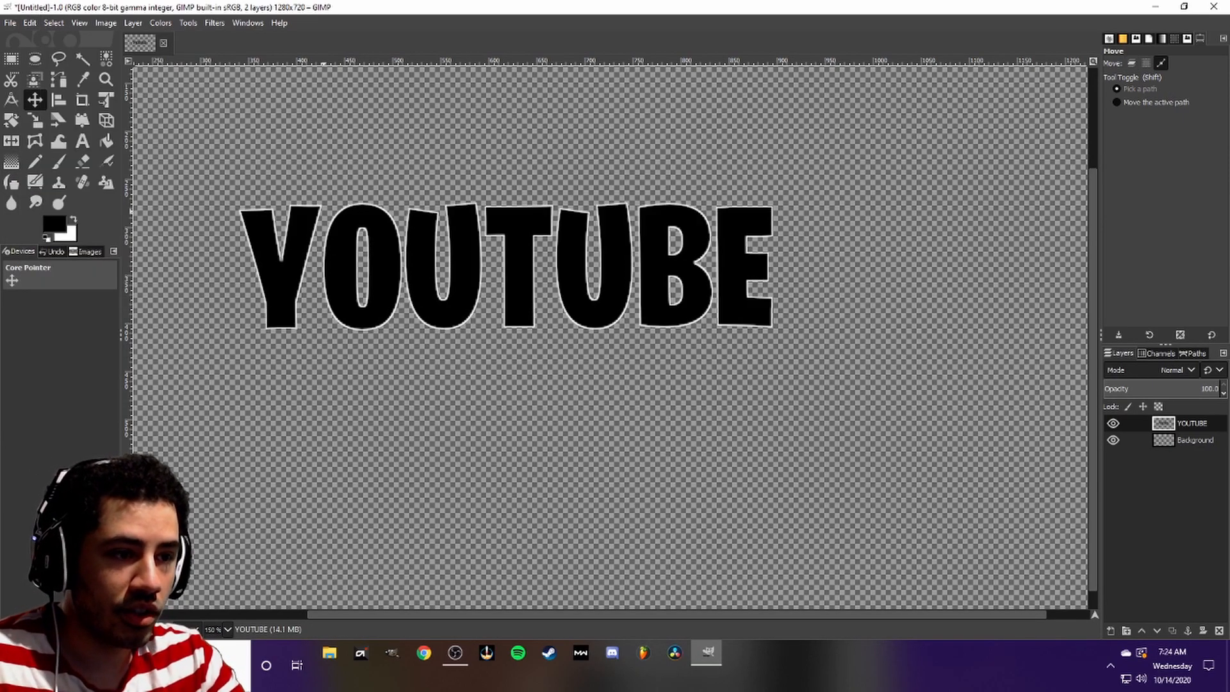
scroll(195, 307, "down", 2)
scroll(194, 308, "up", 3)
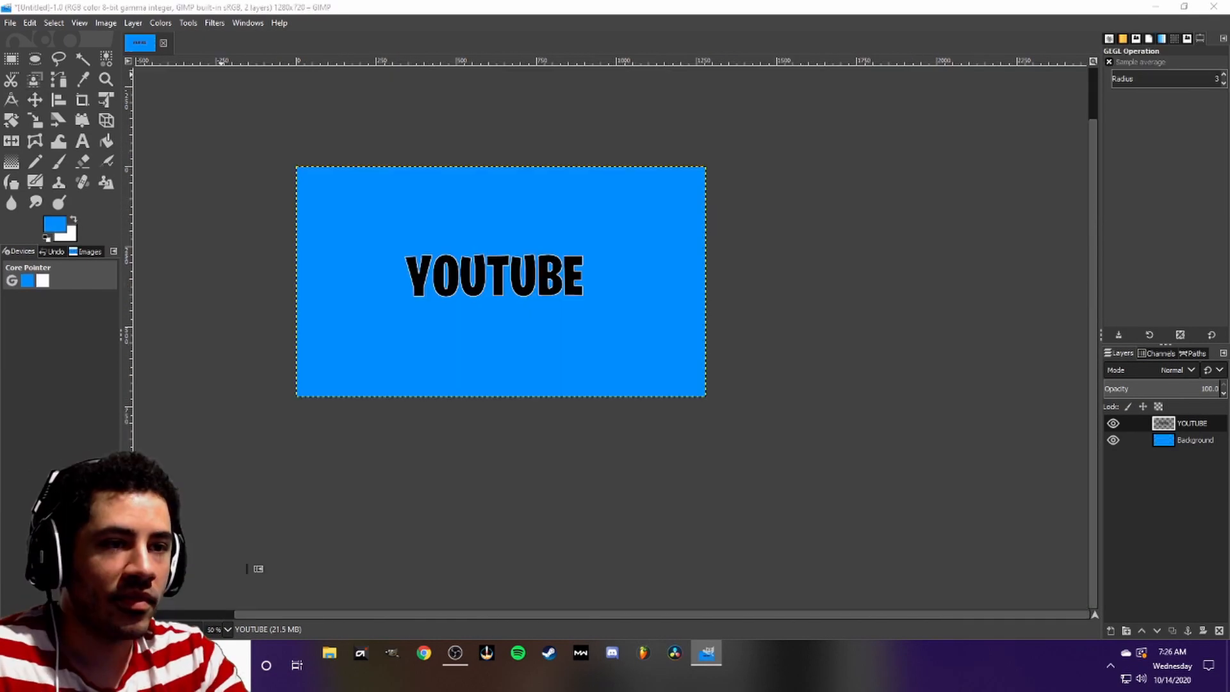
Apply a black Drop Shadow to the YOUTUBE layer with zero offset, blur radius 15.15 and opacity 1.349
left_click(215, 22)
mouse_move(276, 154)
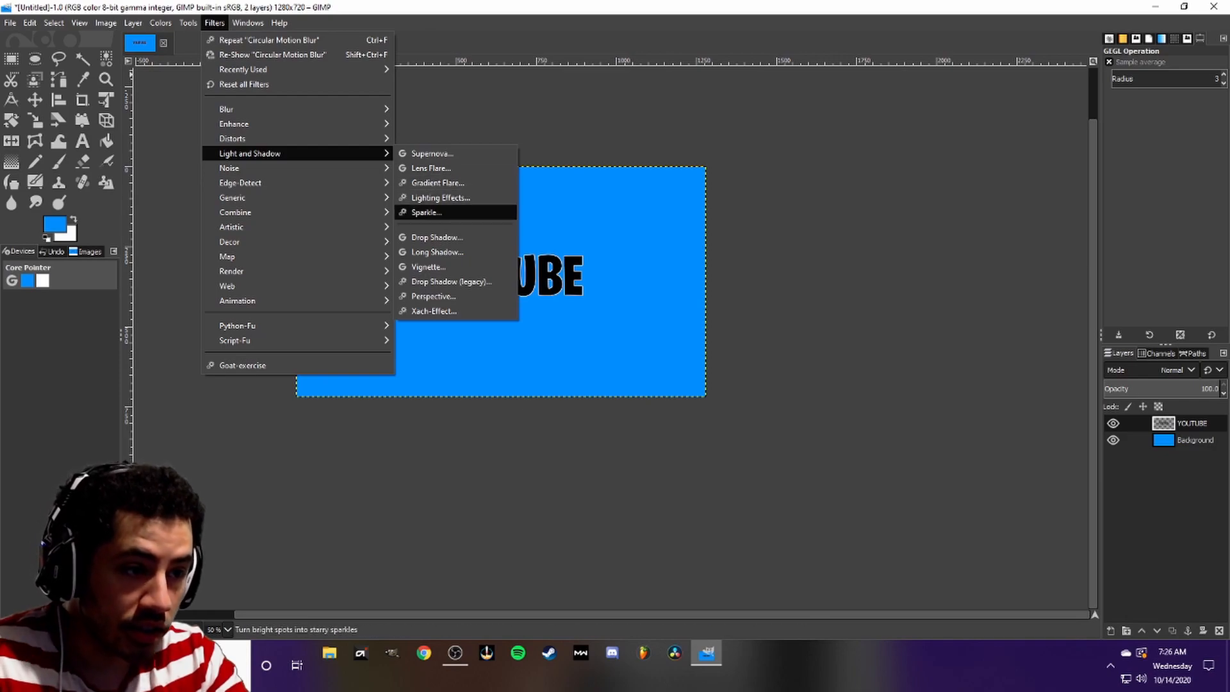
left_click(437, 237)
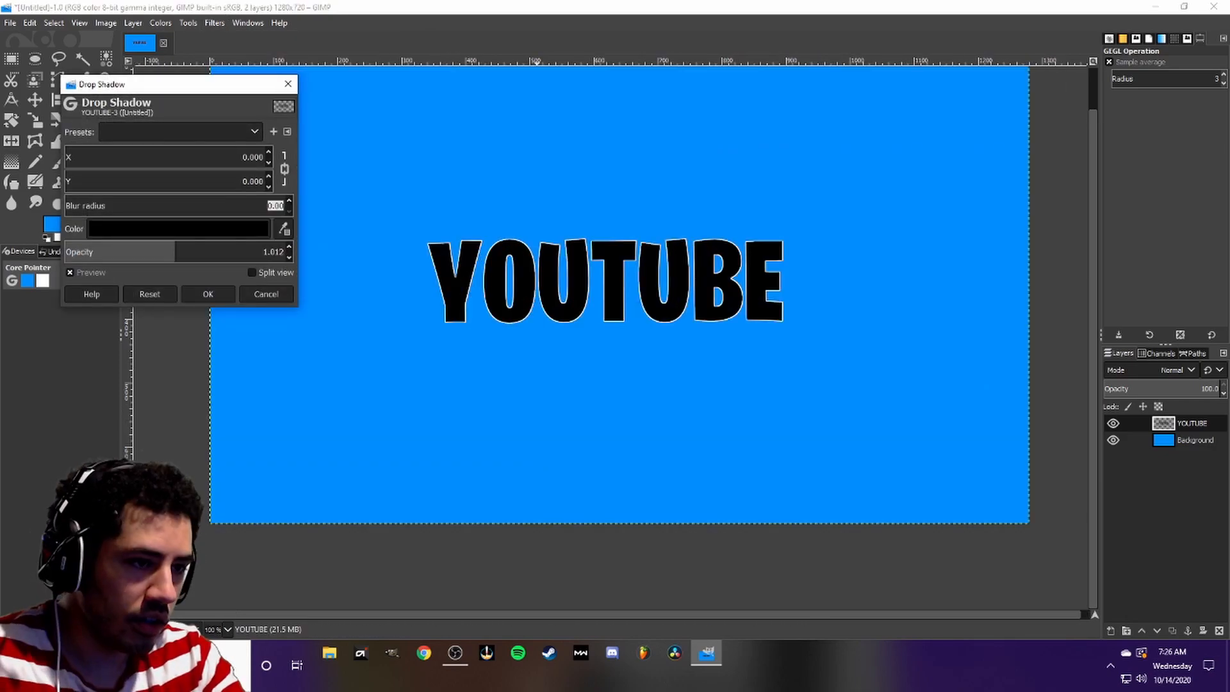
left_click_drag(68, 206, 94, 201)
left_click_drag(174, 247, 212, 247)
scroll(533, 306, "up", 4)
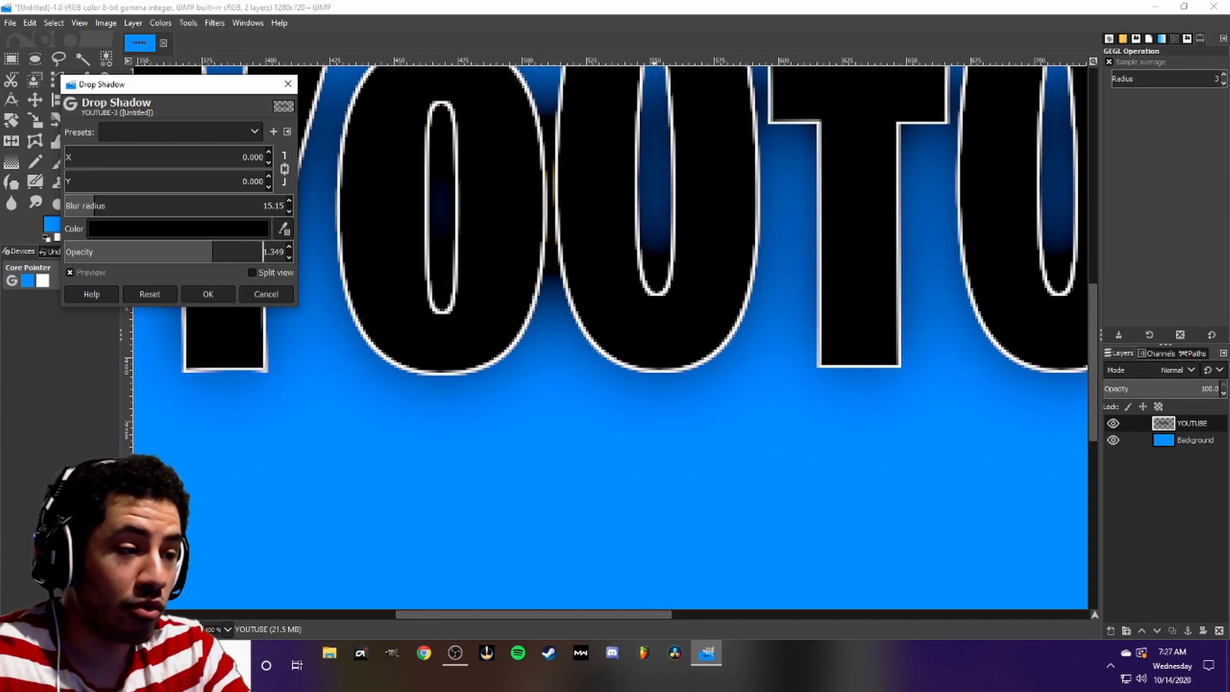
scroll(574, 344, "down", 3)
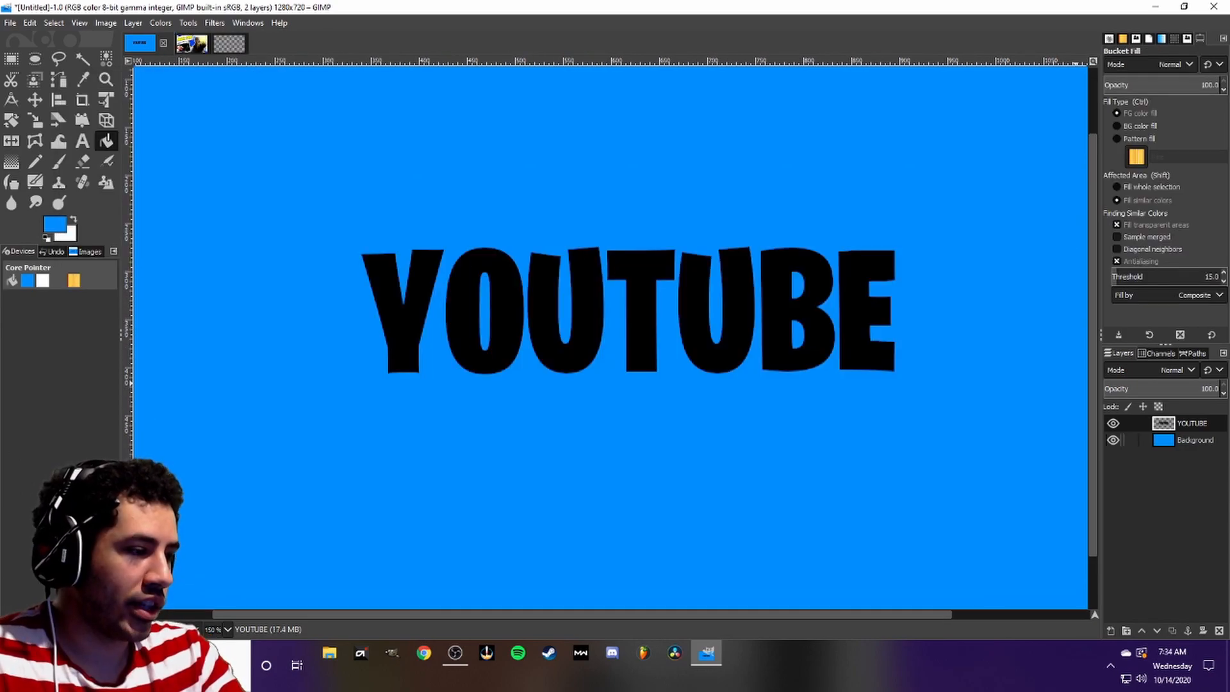
Open the 1280x720 orange-red linear gradient SVG as a new layer above the YOUTUBE layer
left_click(11, 23)
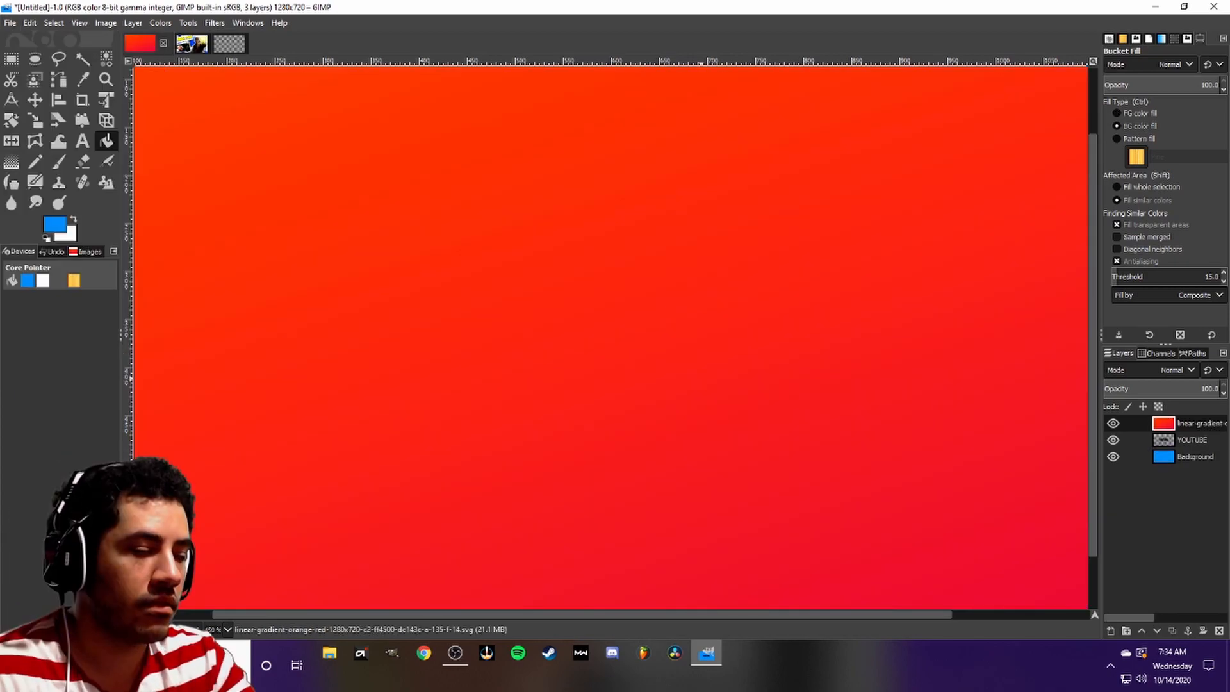
key("minus")
key("minus")
key("minus")
key("minus")
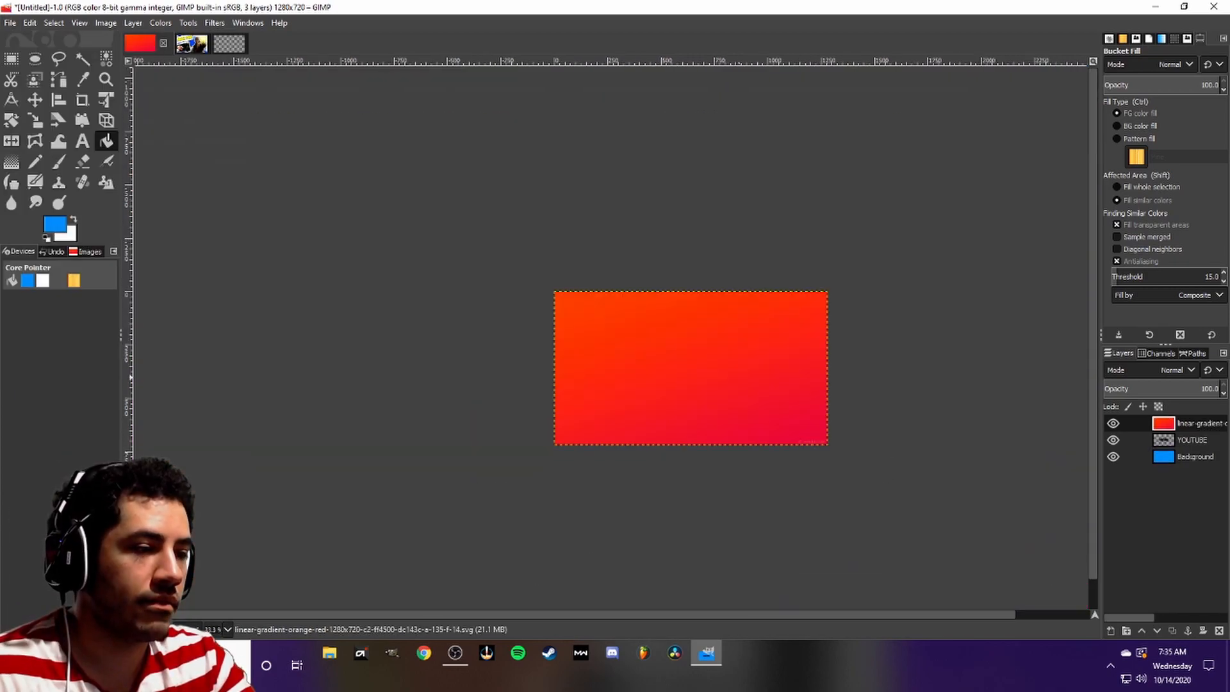
key("1")
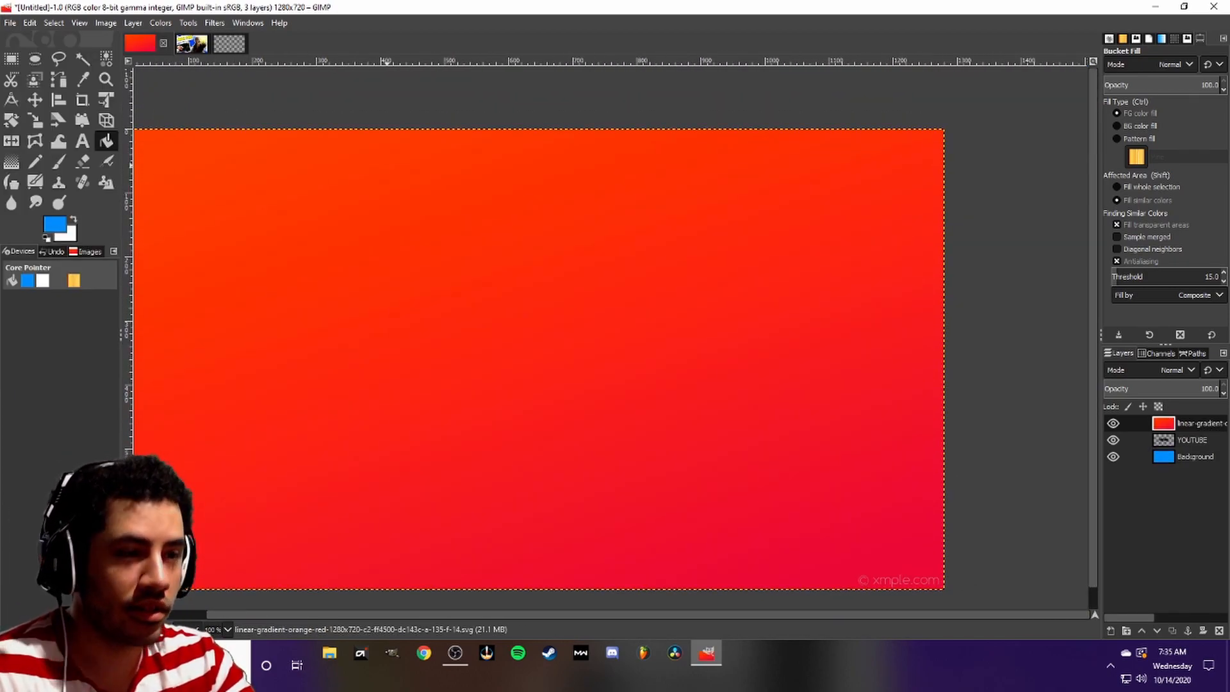
Scale the gradient layer down proportionally and position it so that it covers the word YOUTUBE
left_click_drag(421, 491, 513, 414)
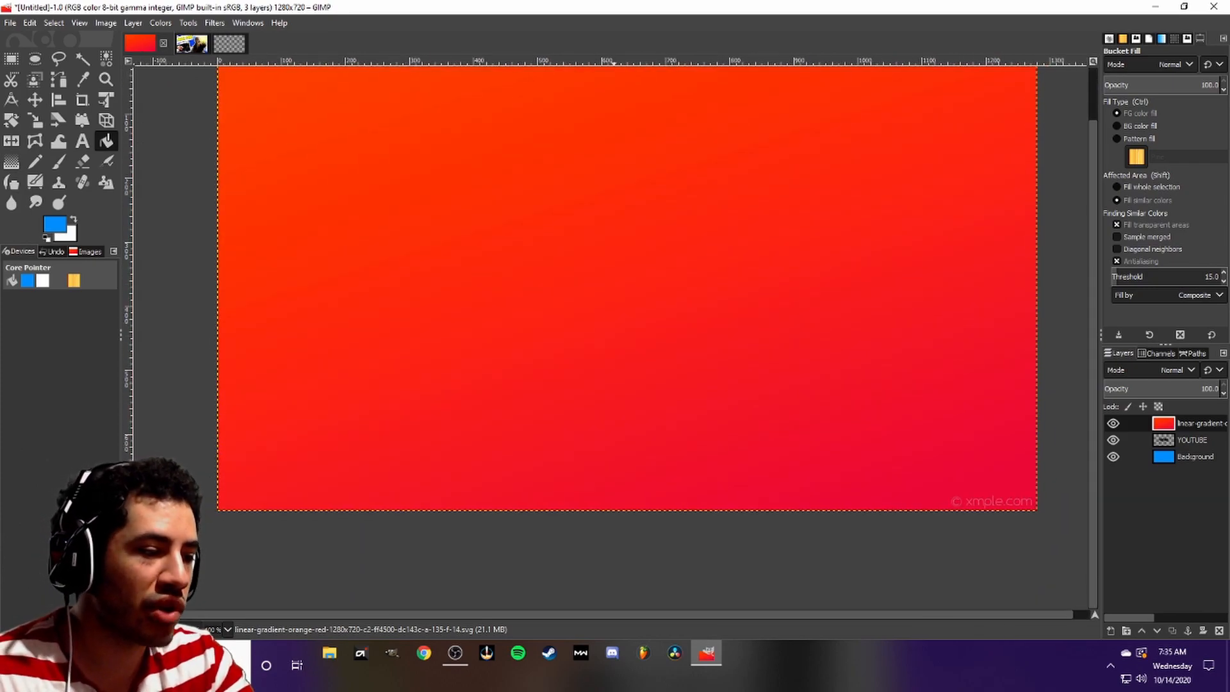
left_click_drag(633, 255, 604, 302)
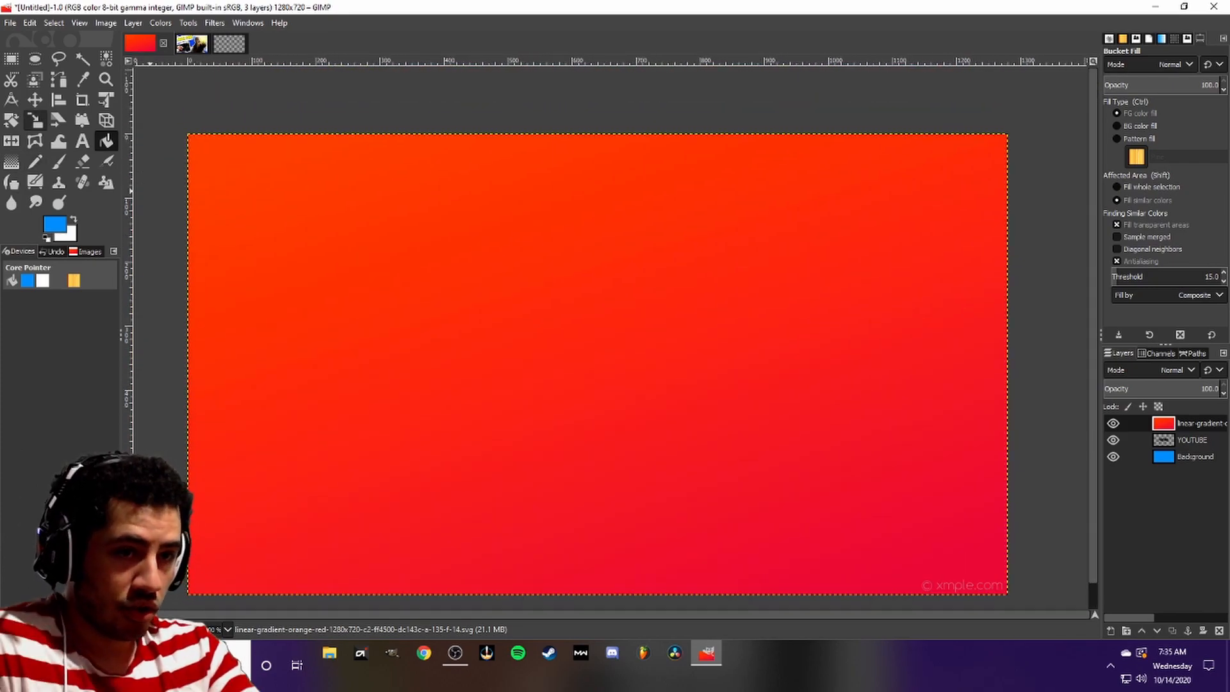
key("shift+s")
left_click(294, 197)
left_click_drag(190, 137, 657, 398)
left_click_drag(831, 496, 589, 369)
left_click_drag(413, 269, 398, 259)
mouse_move(581, 363)
left_mouse_down()
mouse_move(593, 376)
mouse_move(590, 356)
mouse_move(538, 358)
mouse_move(580, 344)
mouse_move(589, 405)
mouse_move(579, 377)
left_mouse_up()
key("Return")
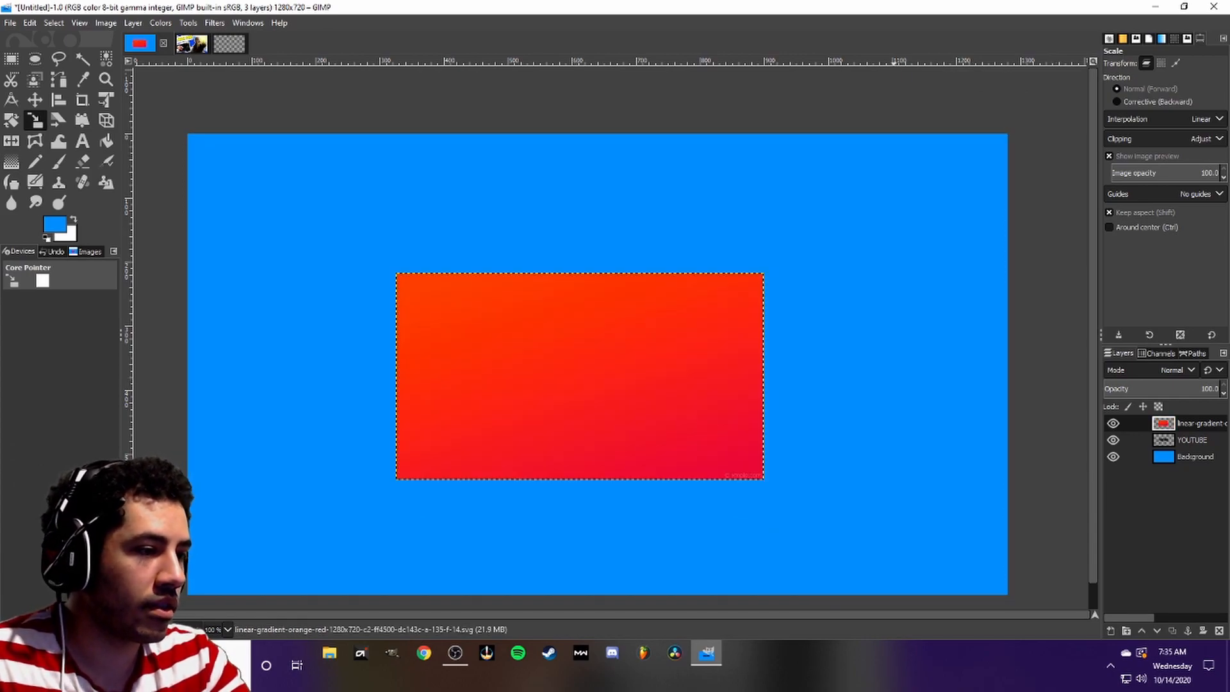
left_click(1115, 423)
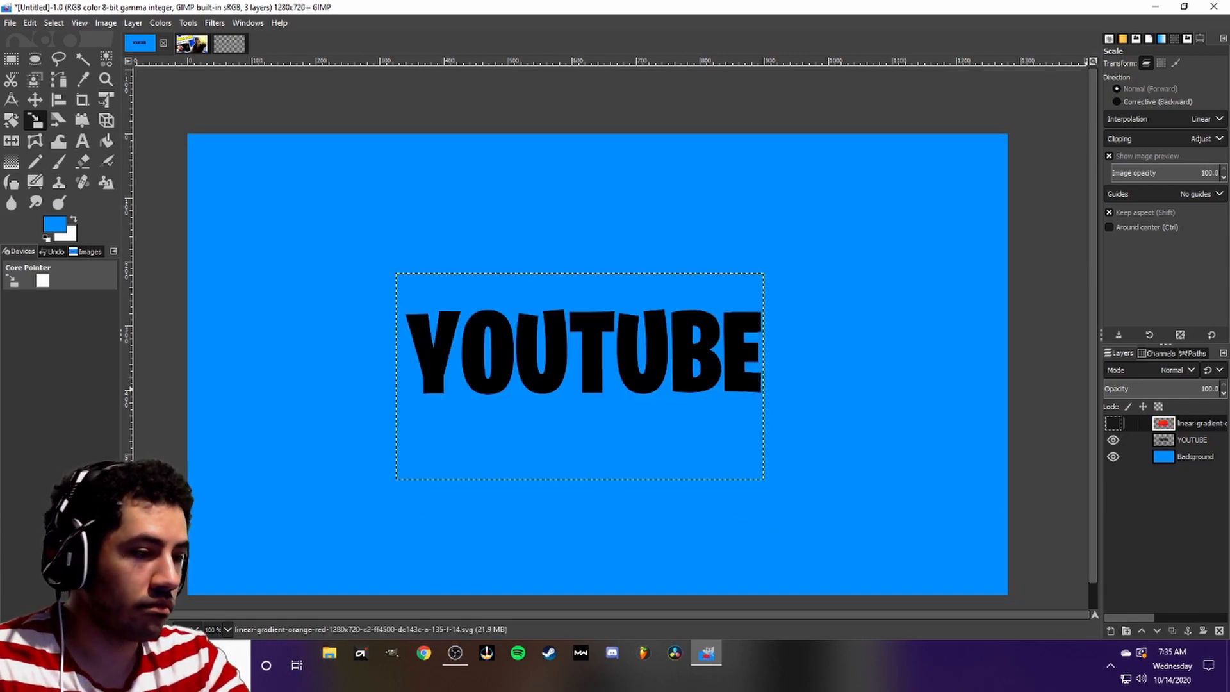
left_click(1114, 423)
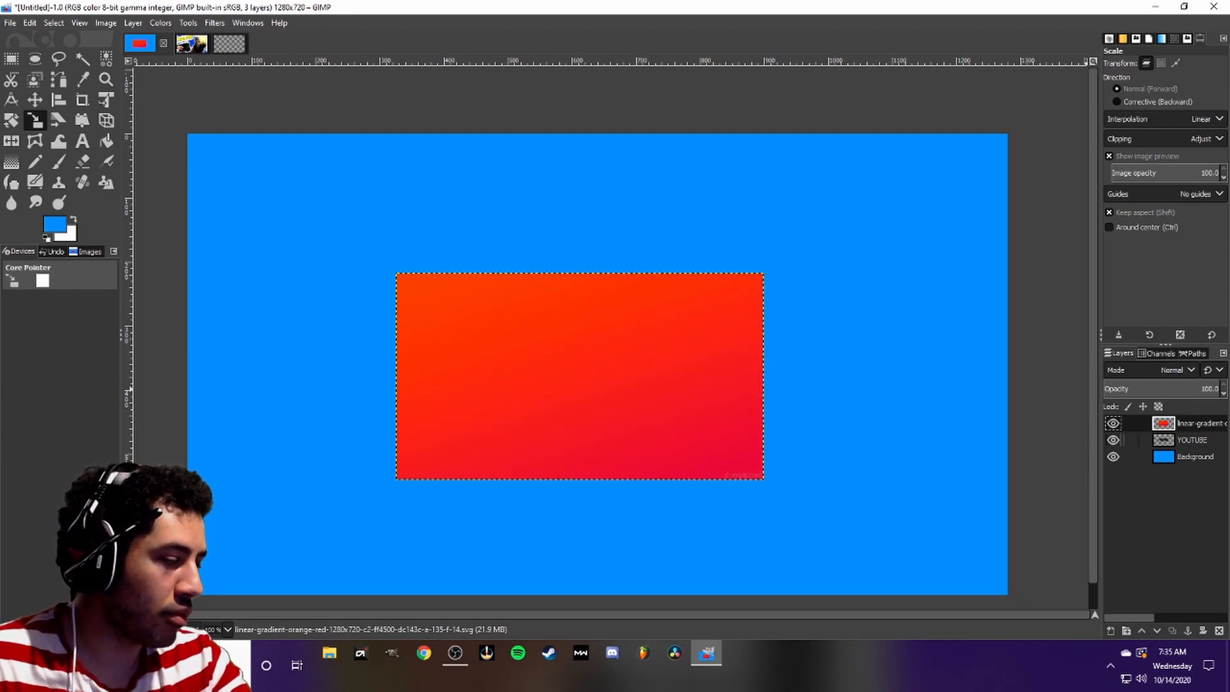
Select the letter shapes from the YOUTUBE layer's alpha and shift the gradient slightly so it covers the whole word
right_click(1191, 440)
left_click(1114, 413)
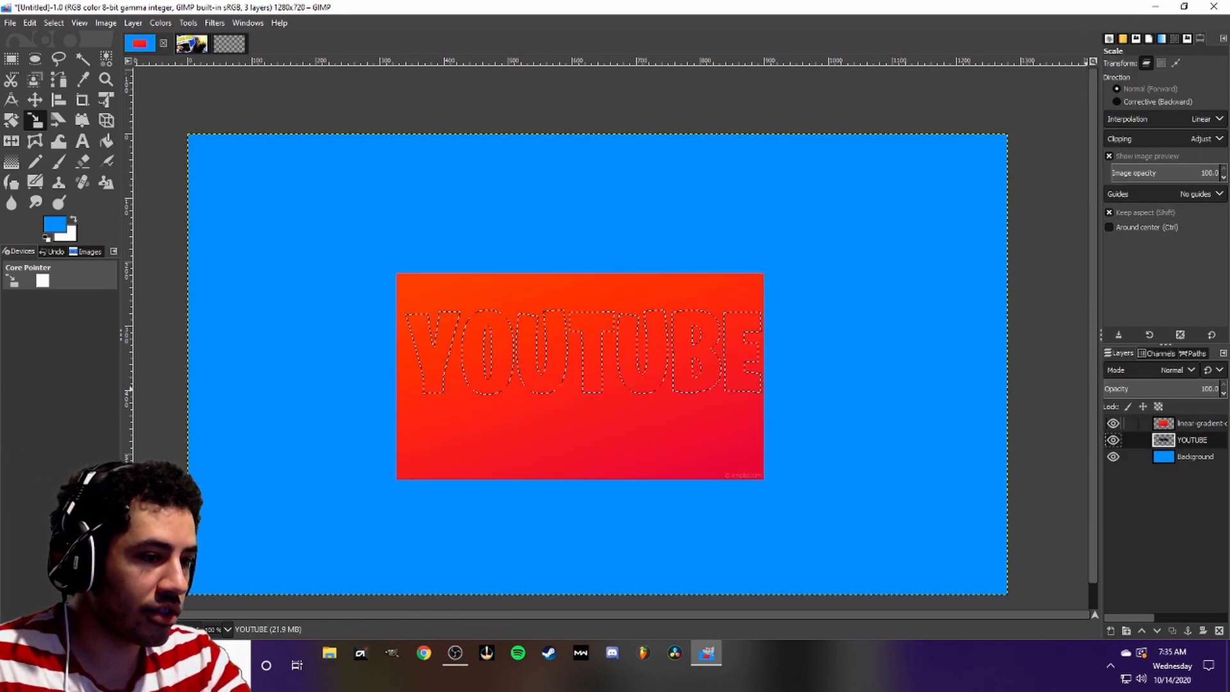
key("m")
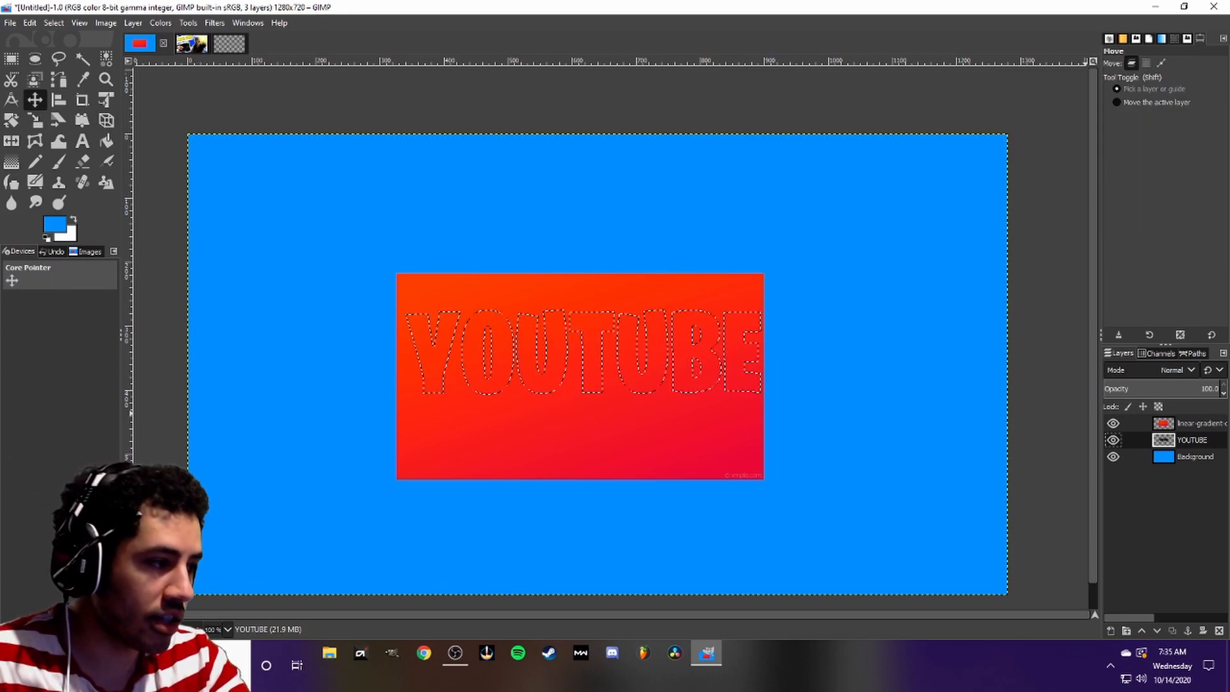
left_click(1196, 423)
left_click_drag(665, 431, 665, 435)
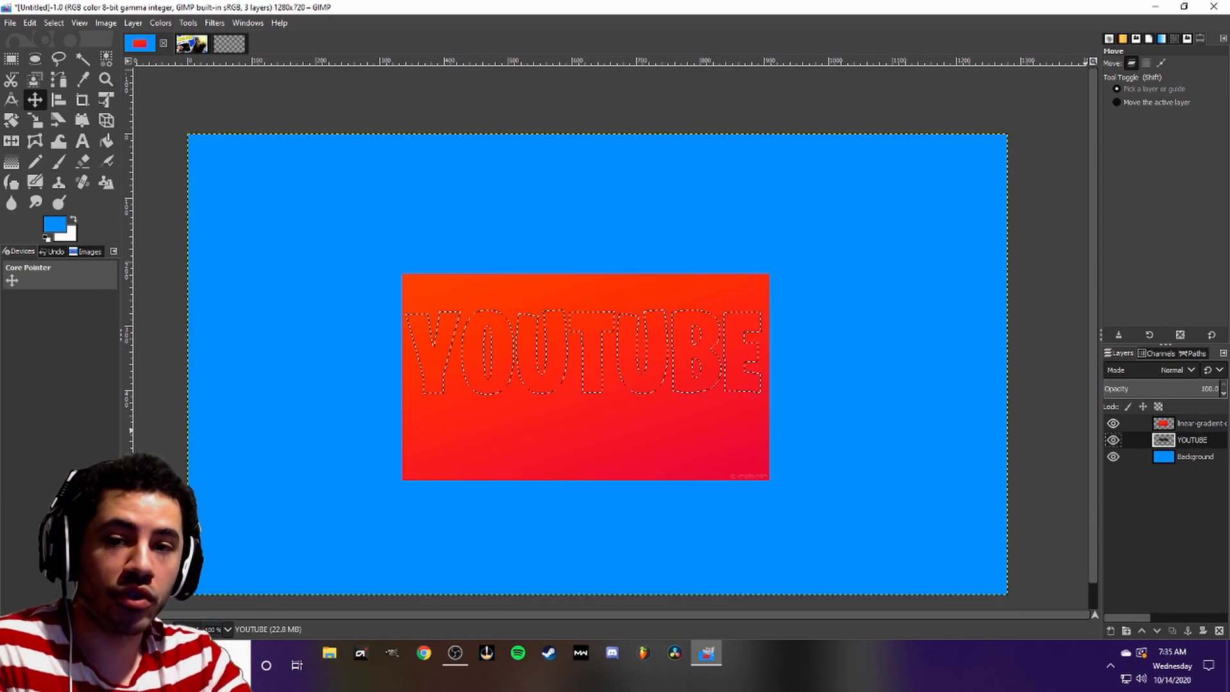
Add a layer mask to the gradient layer, initialized from the letter selection
right_click(1195, 423)
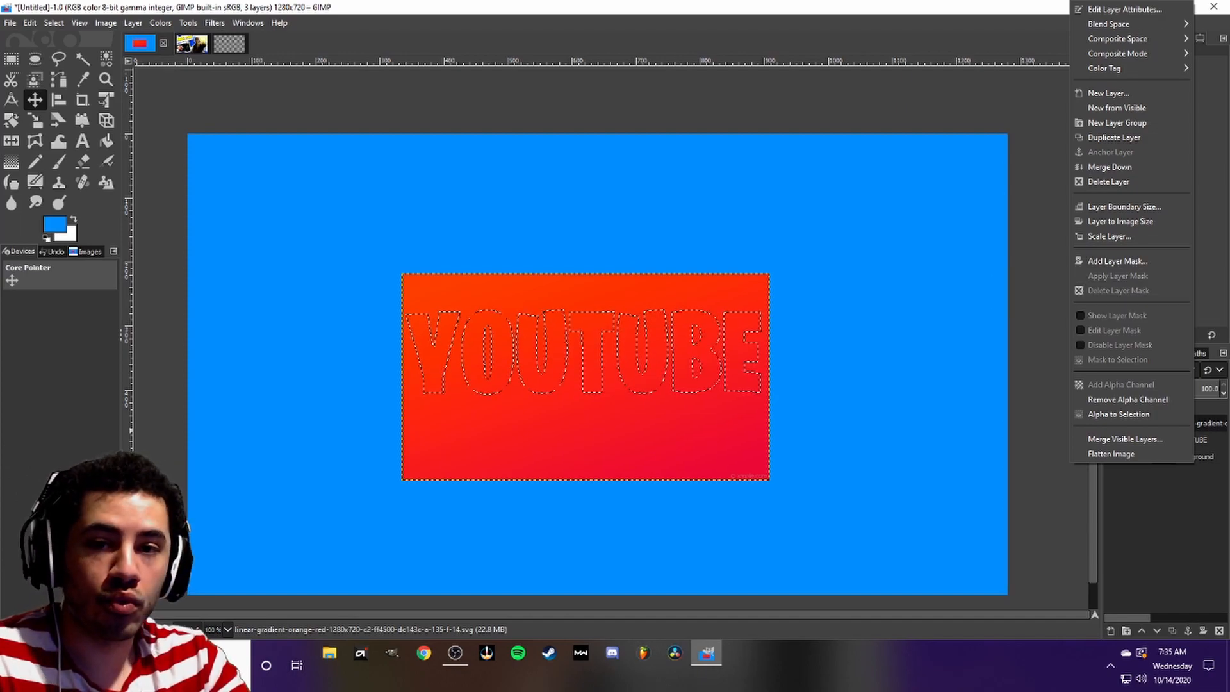
key("Escape")
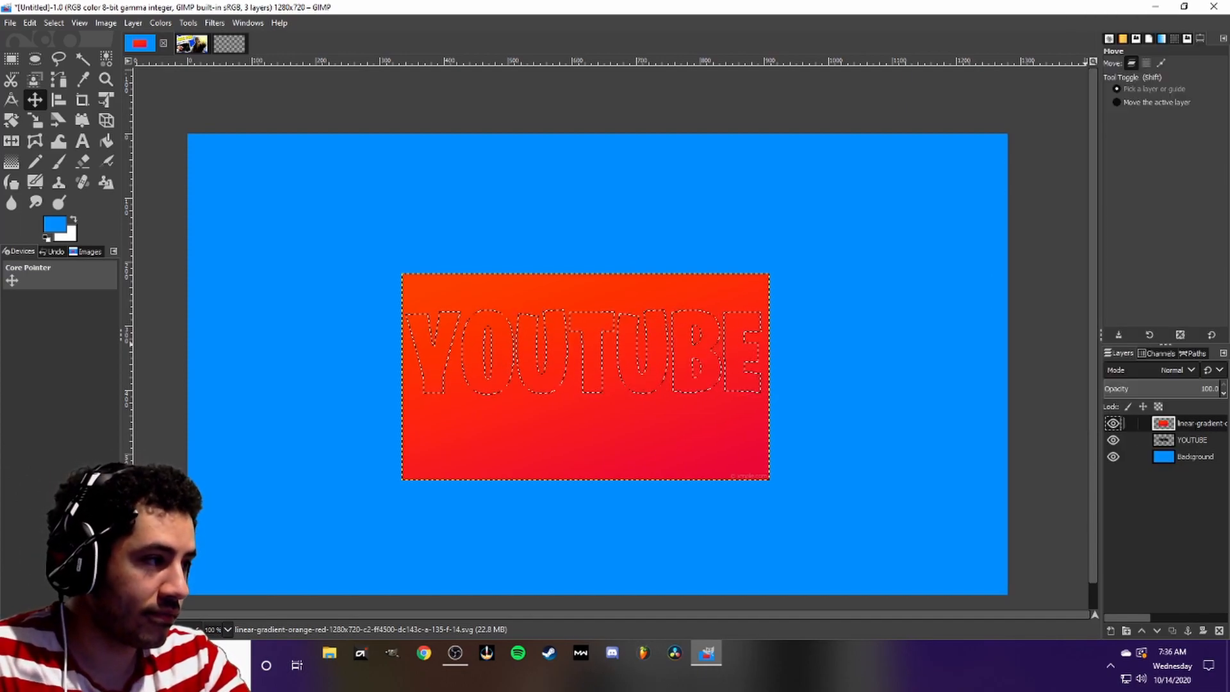
right_click(1195, 423)
left_click(1108, 236)
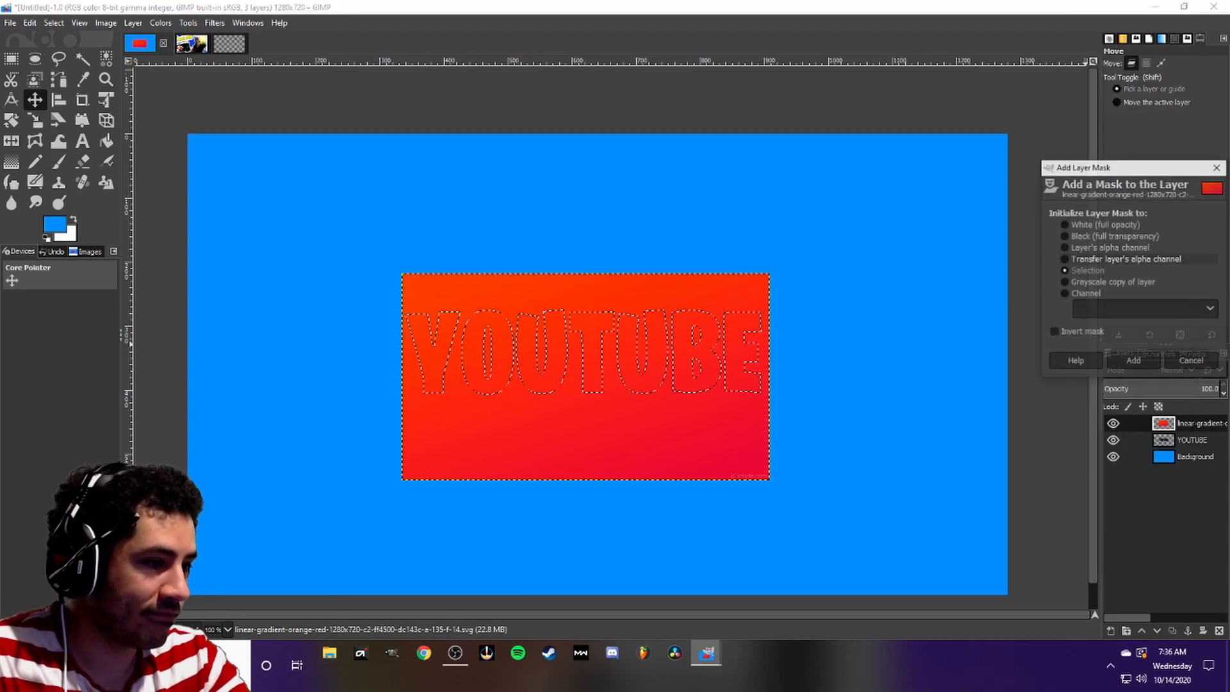
left_click(1133, 362)
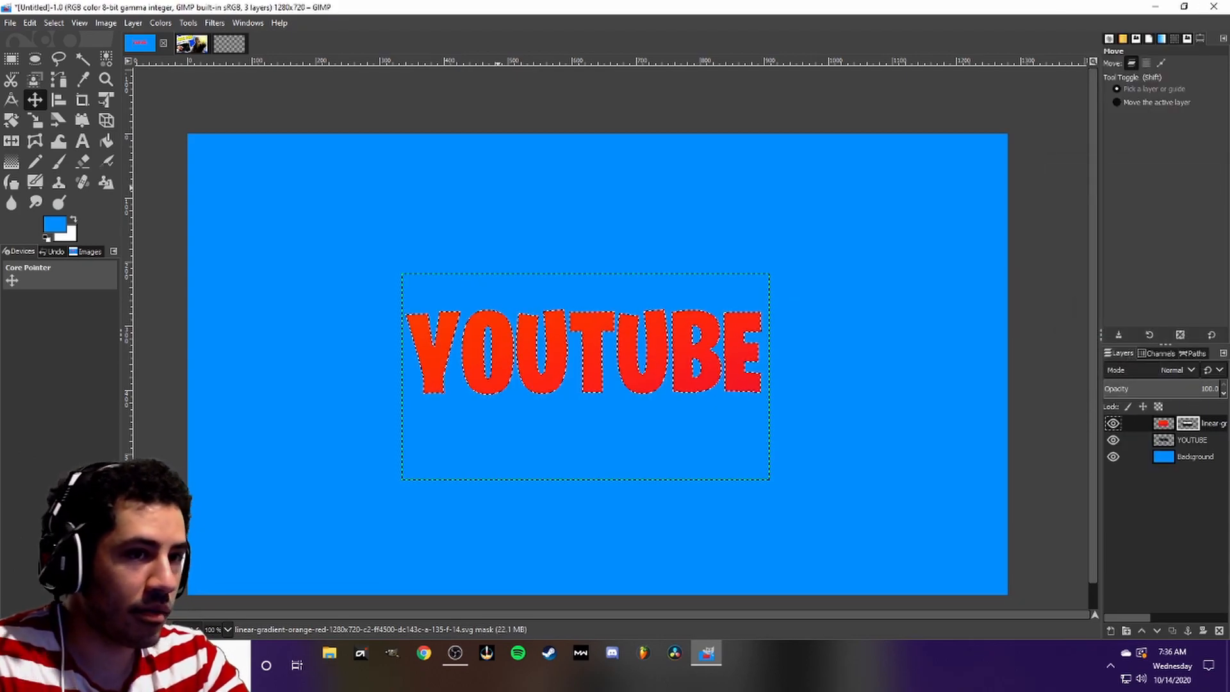
Clear the selection and merge the masked gradient layer down into the YOUTUBE layer
right_click(1205, 423)
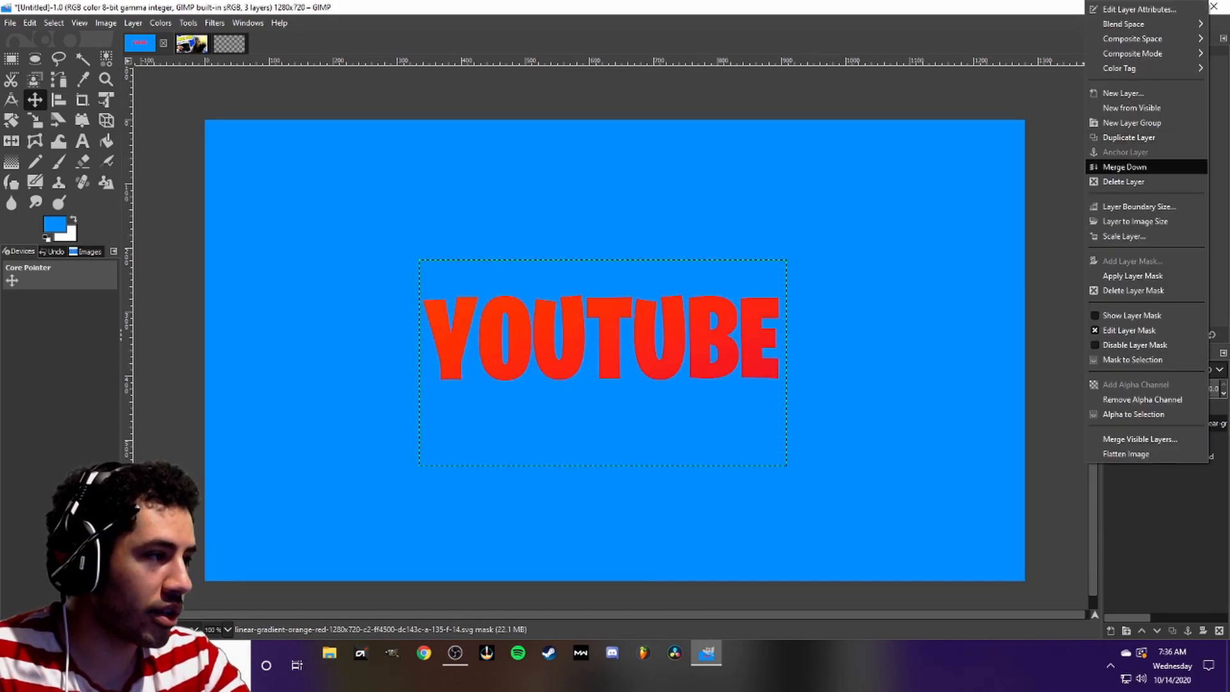
left_click(1130, 168)
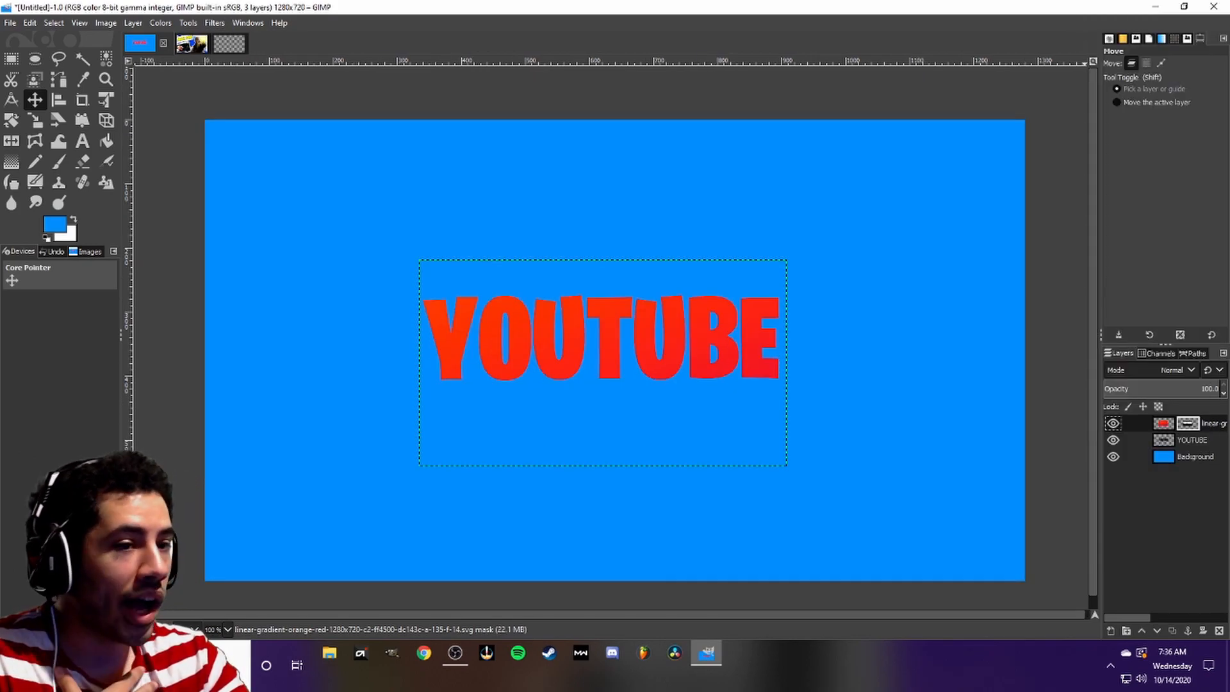
right_click(1122, 423)
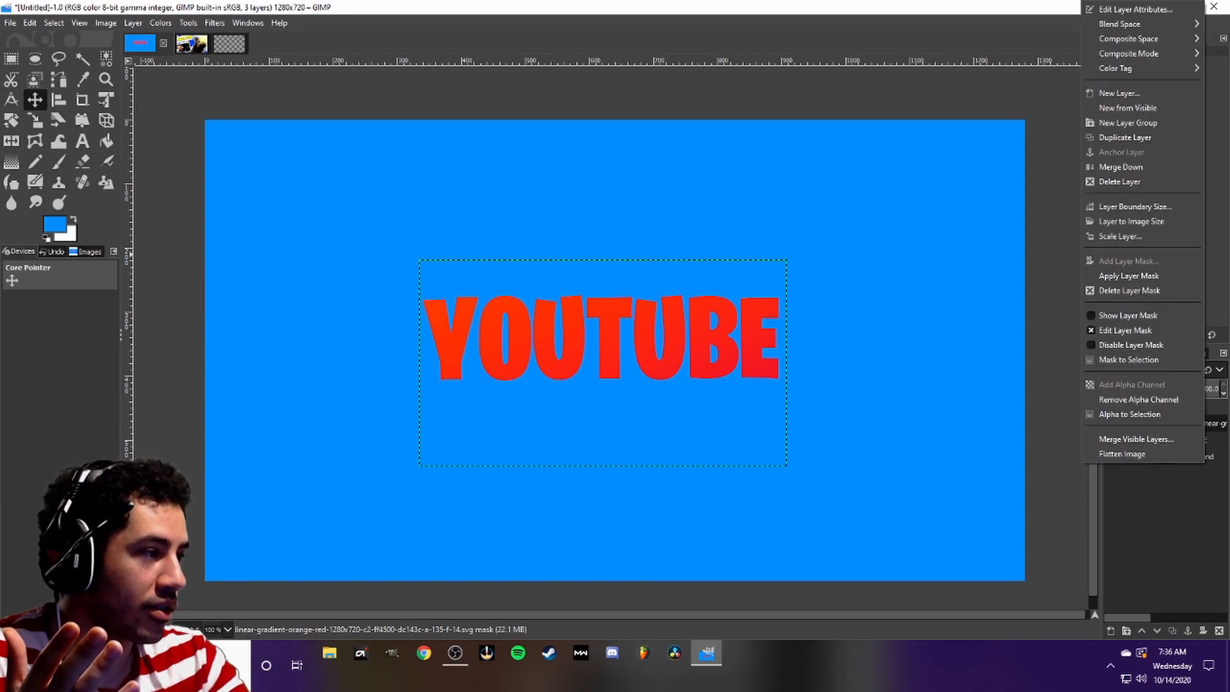
left_click(1120, 167)
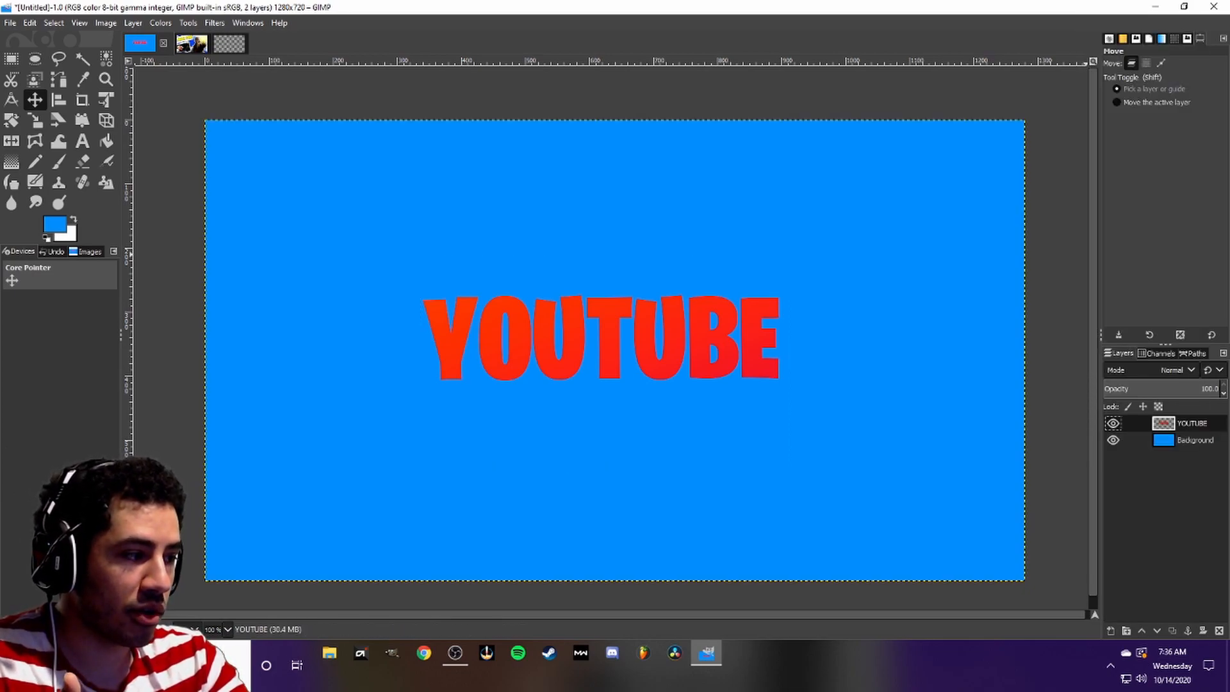
Apply the Xach-Effect filter to the YOUTUBE layer with highlight offsets -1, shadow blur radius 12 and shadow offsets 5
left_click(215, 22)
mouse_move(281, 154)
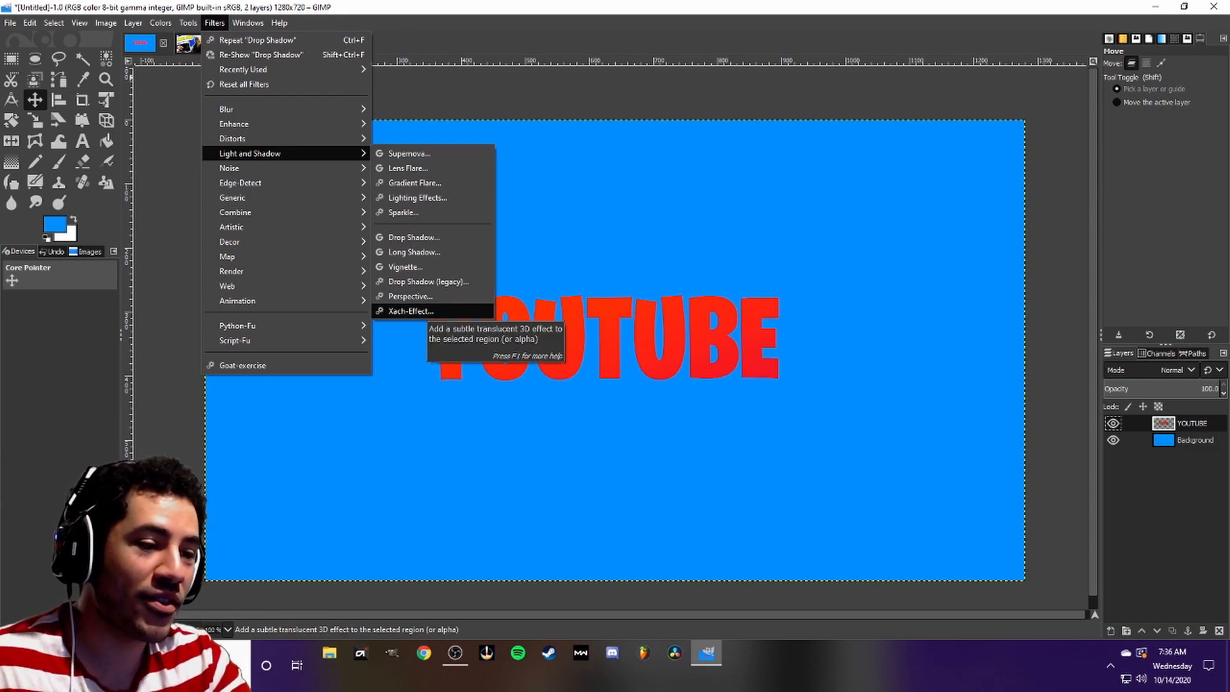
left_click(411, 311)
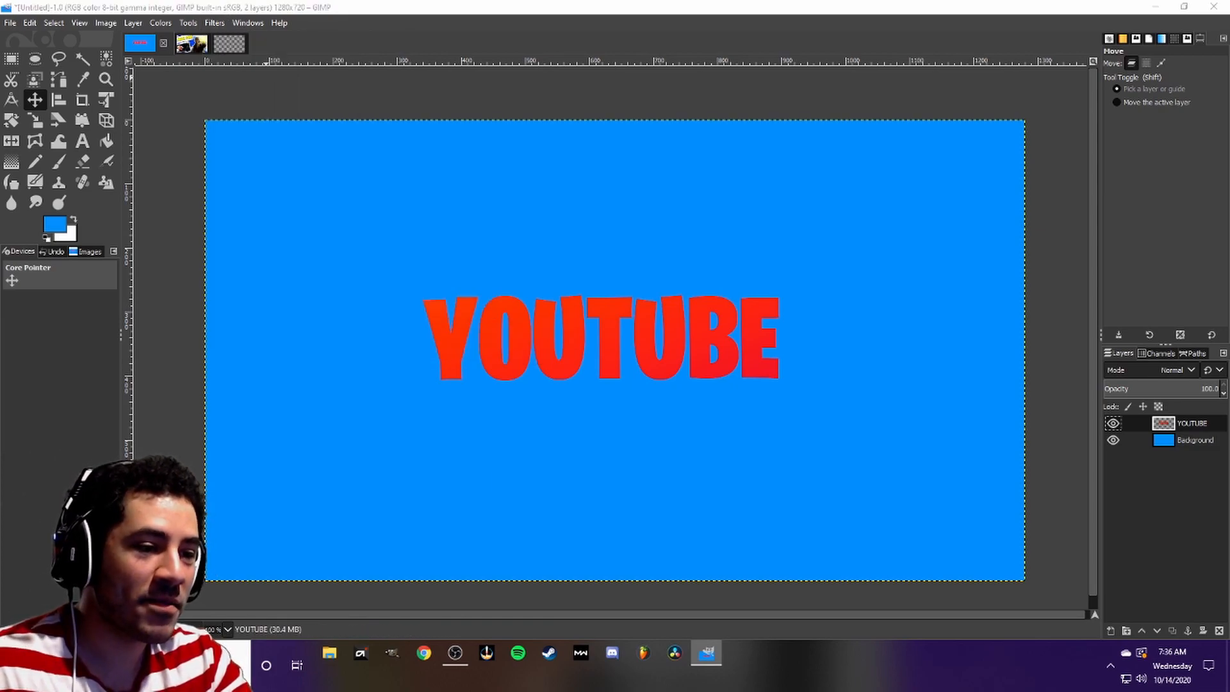
left_click_drag(641, 221, 254, 197)
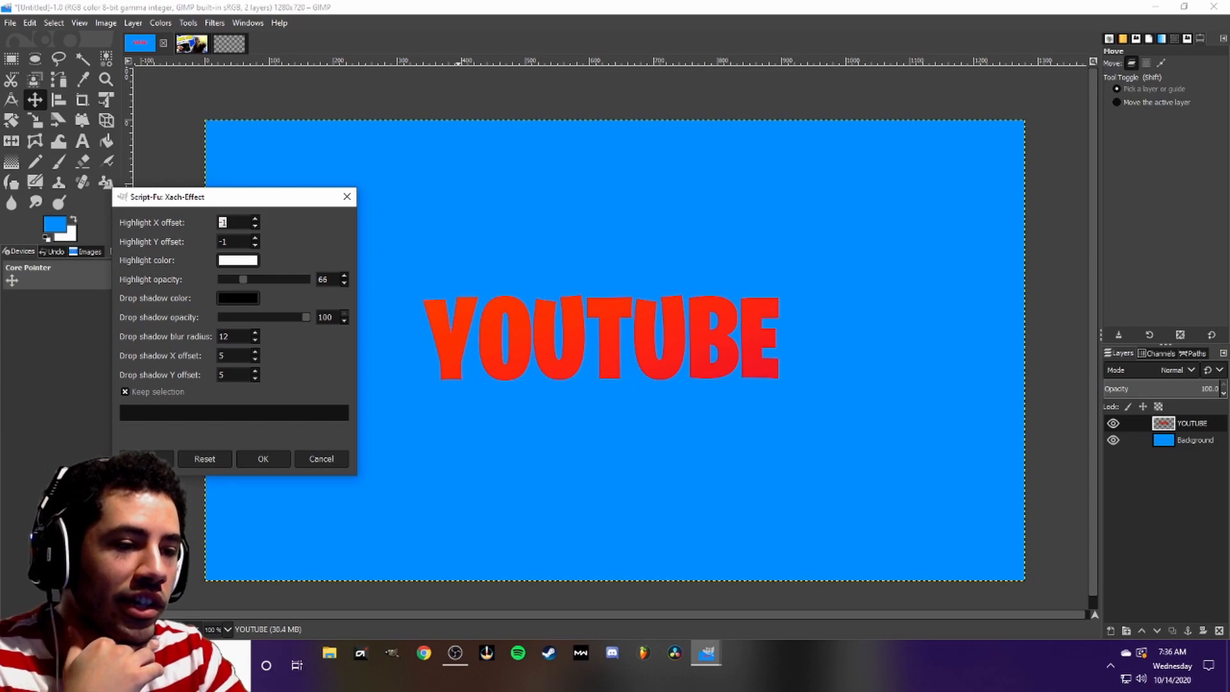
key("Return")
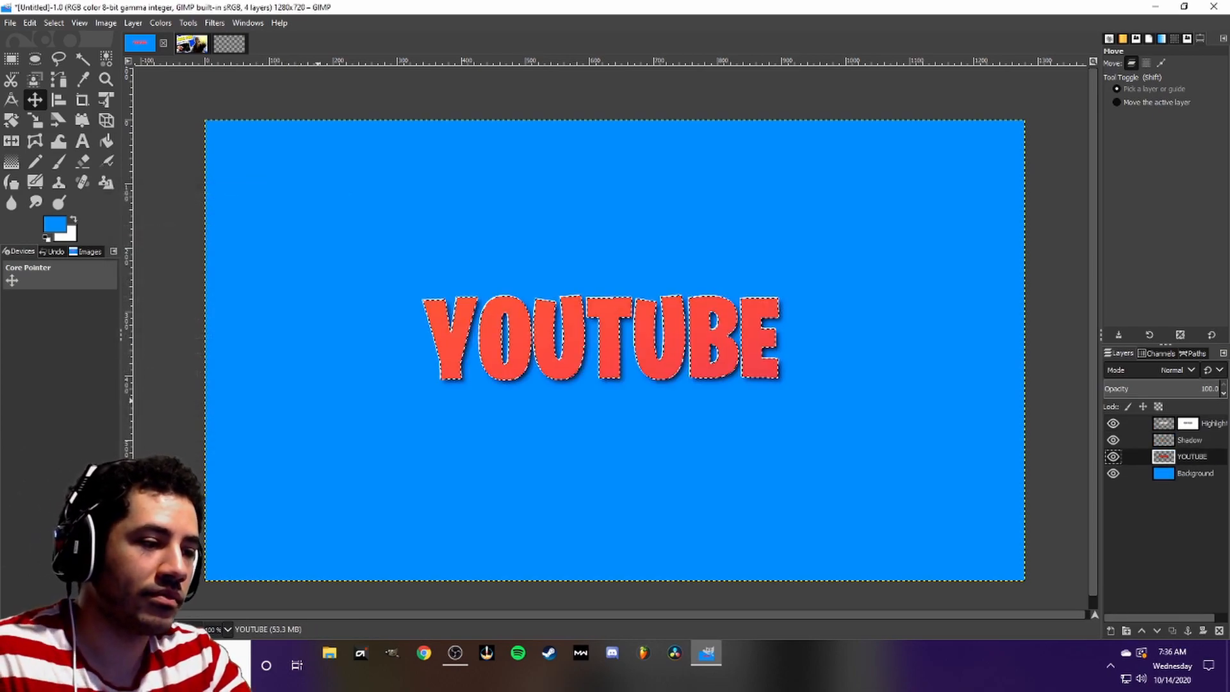
Clear the selection and move the YOUTUBE layer above the Highlight and Shadow layers
left_click(54, 23)
left_click(71, 55)
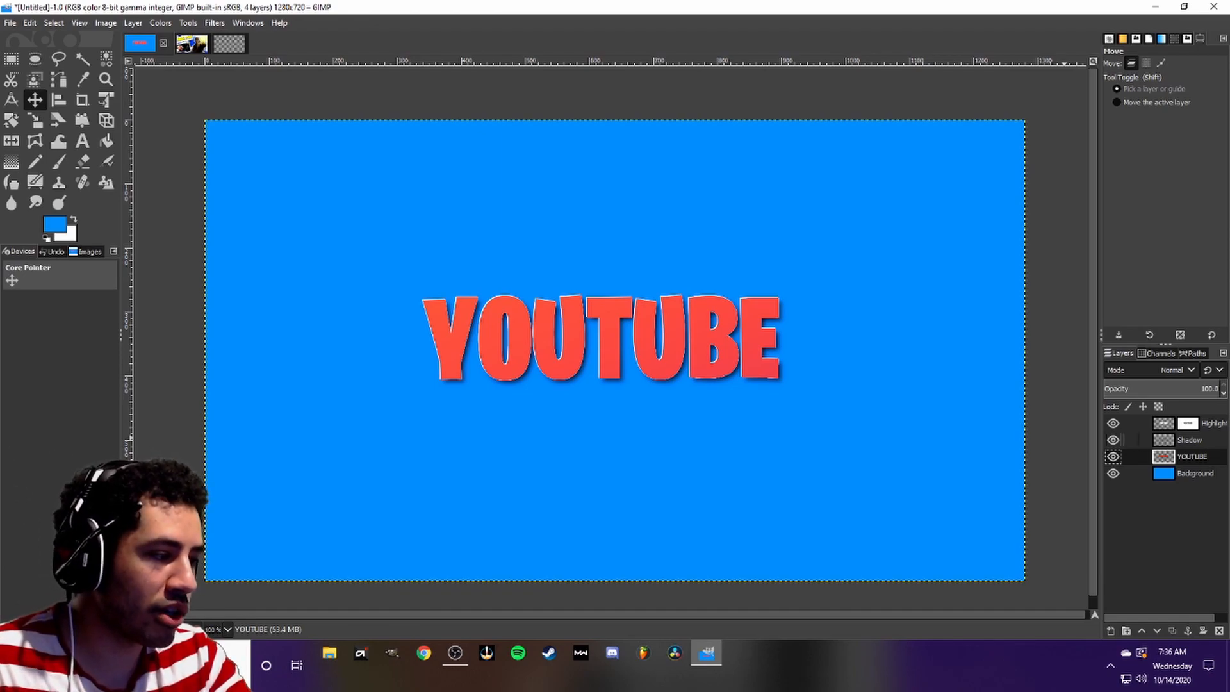
left_click_drag(1189, 440, 1214, 447)
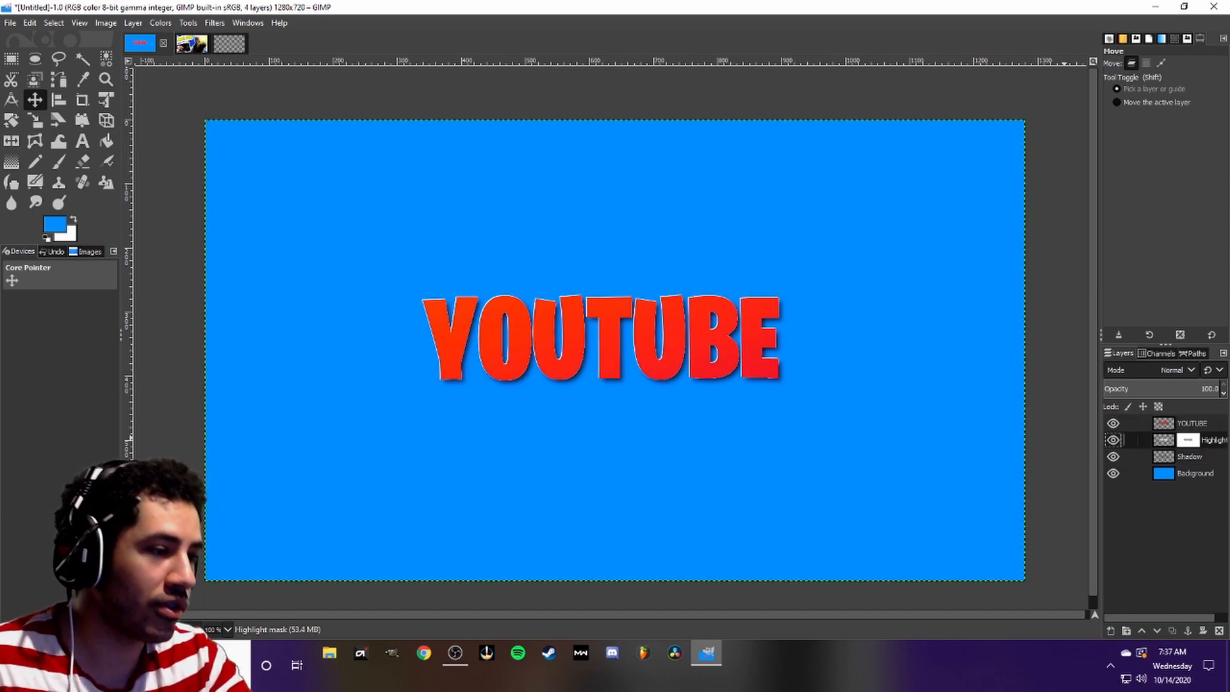
Merge the Highlight layer down into the Shadow layer and merge the YOUTUBE layer down into the result
right_click(1204, 440)
left_click(1113, 168)
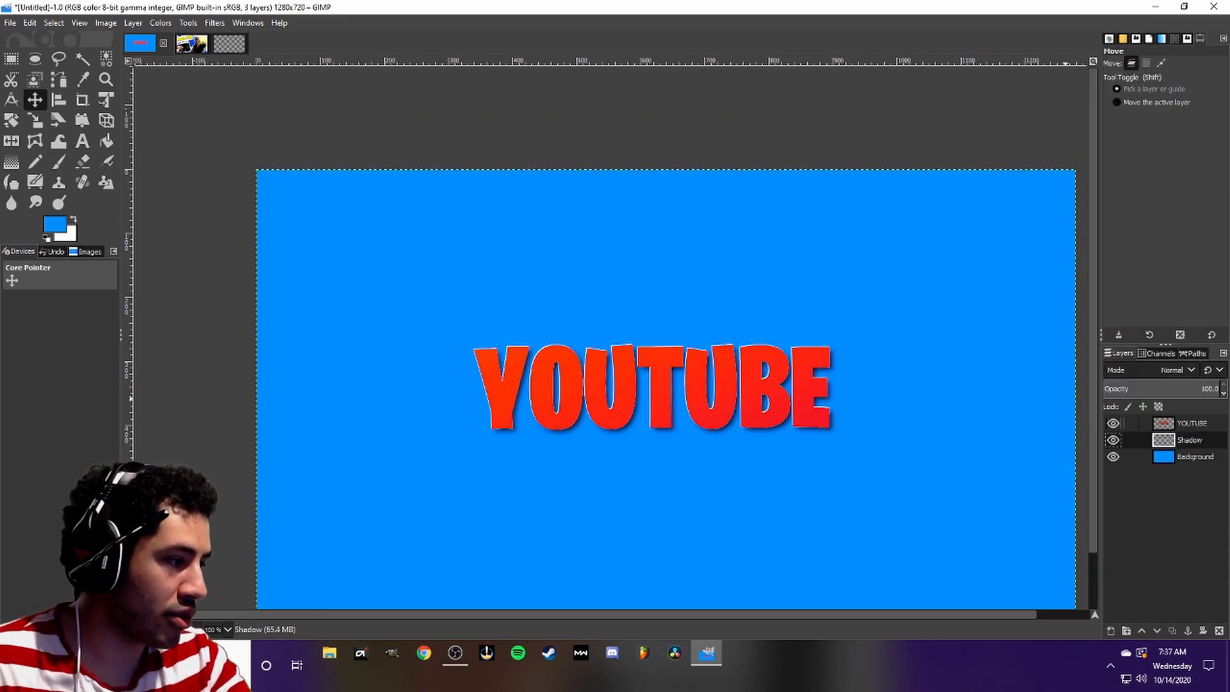
right_click(1197, 423)
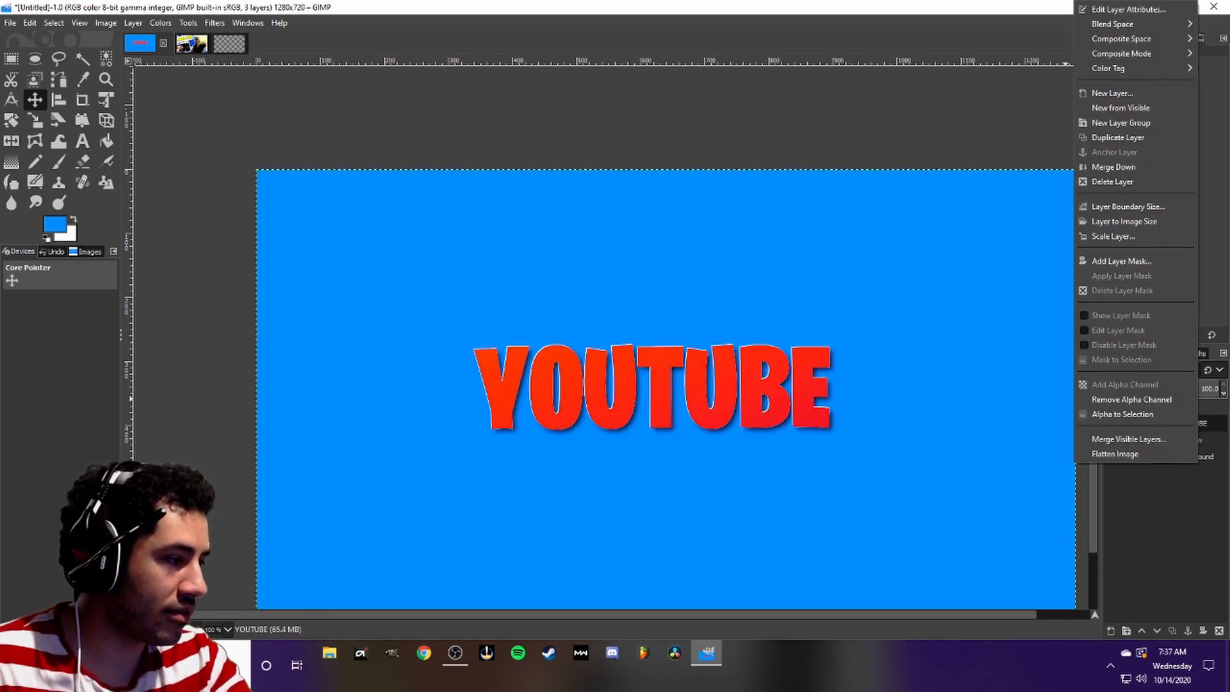
left_click(1114, 167)
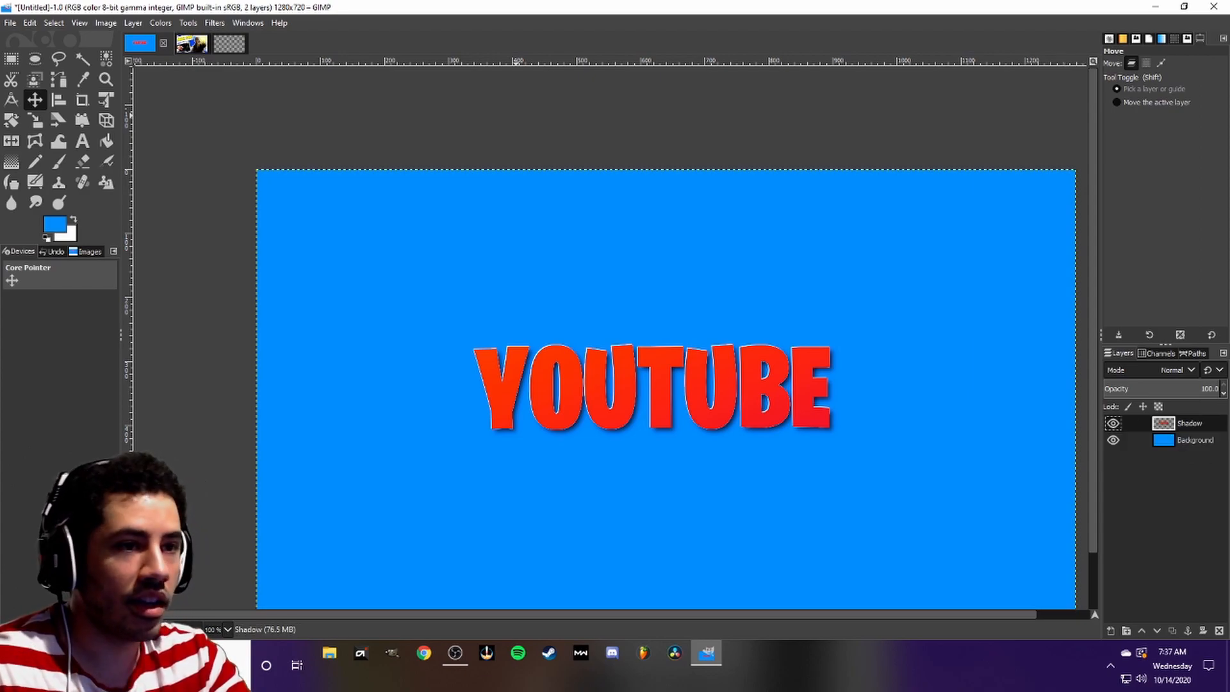
Apply a Drop Shadow filter to the merged text layer
left_click(214, 23)
mouse_move(250, 154)
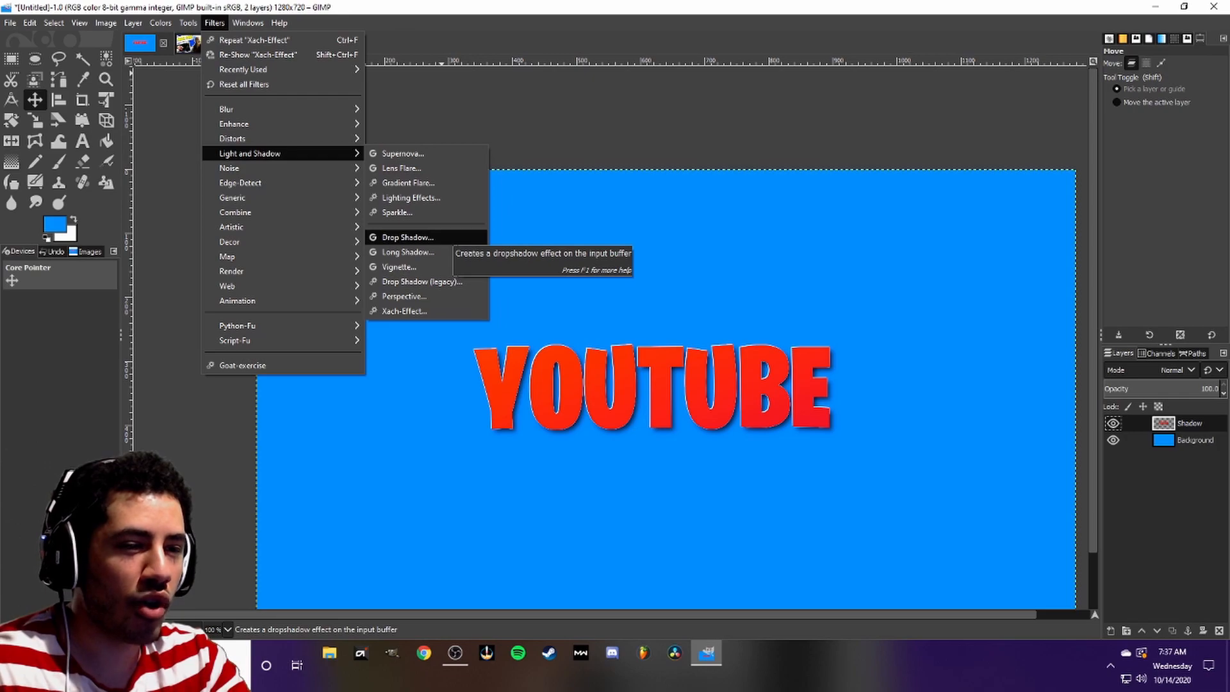
left_click(416, 238)
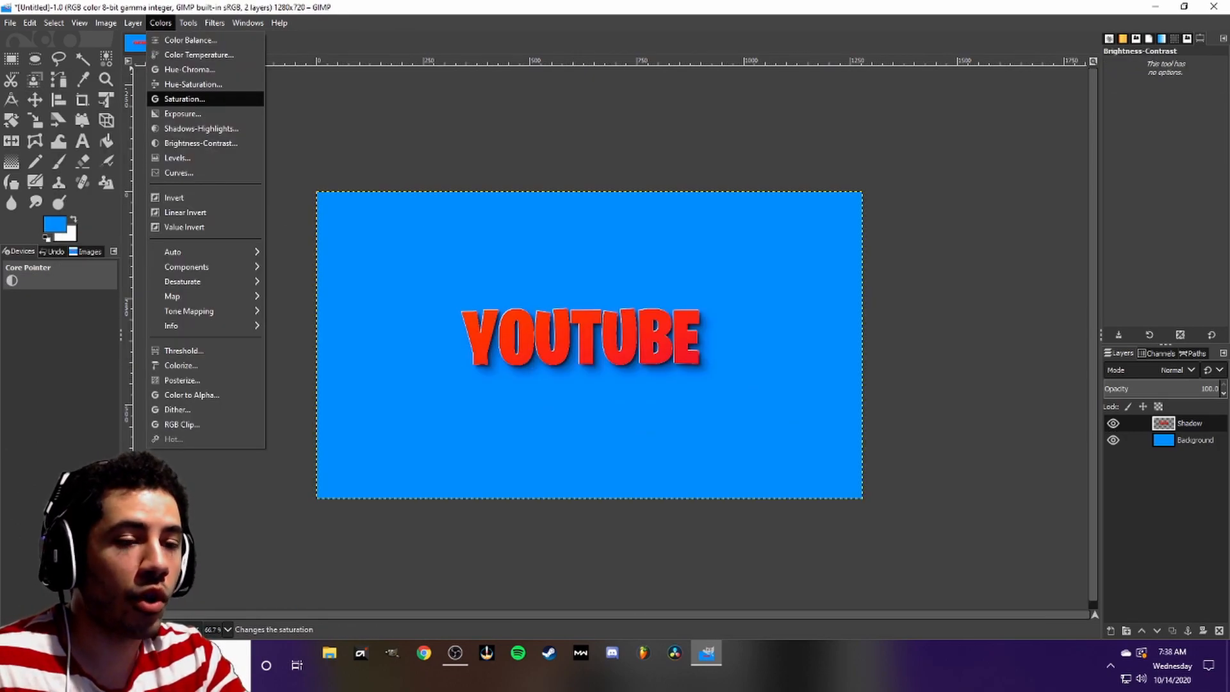
Raise the merged text layer's saturation to a scale of 1.256
left_click(184, 99)
left_click_drag(176, 152, 64, 153)
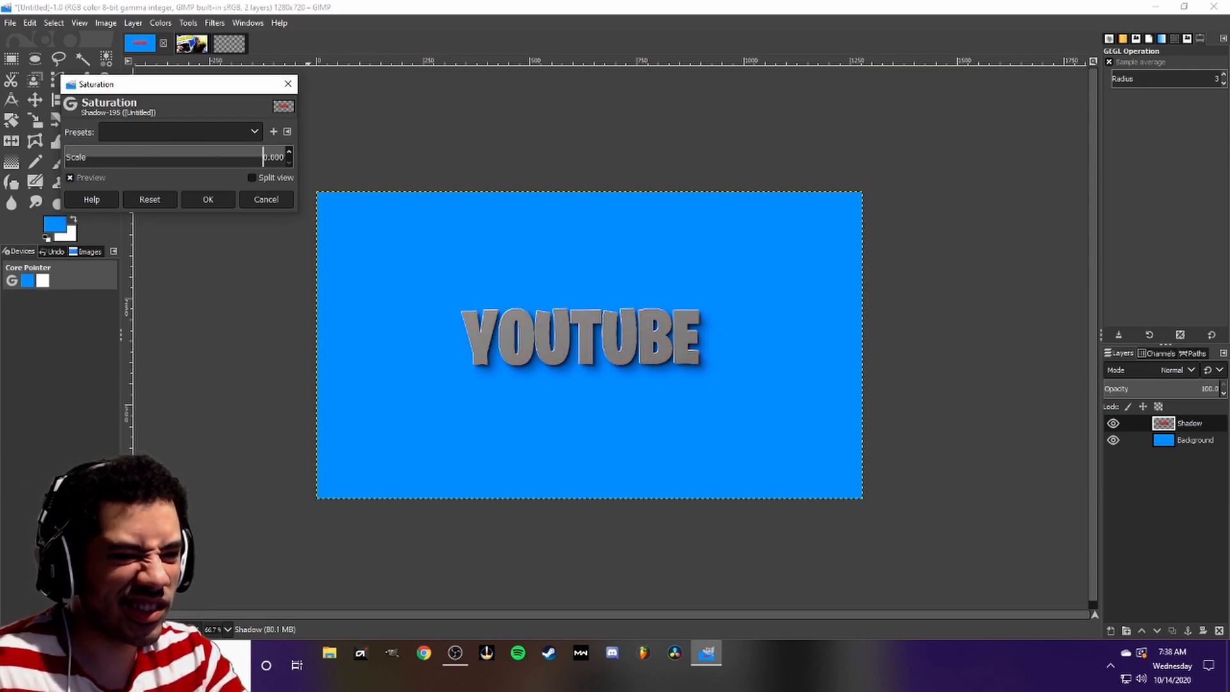
left_click_drag(64, 152, 202, 155)
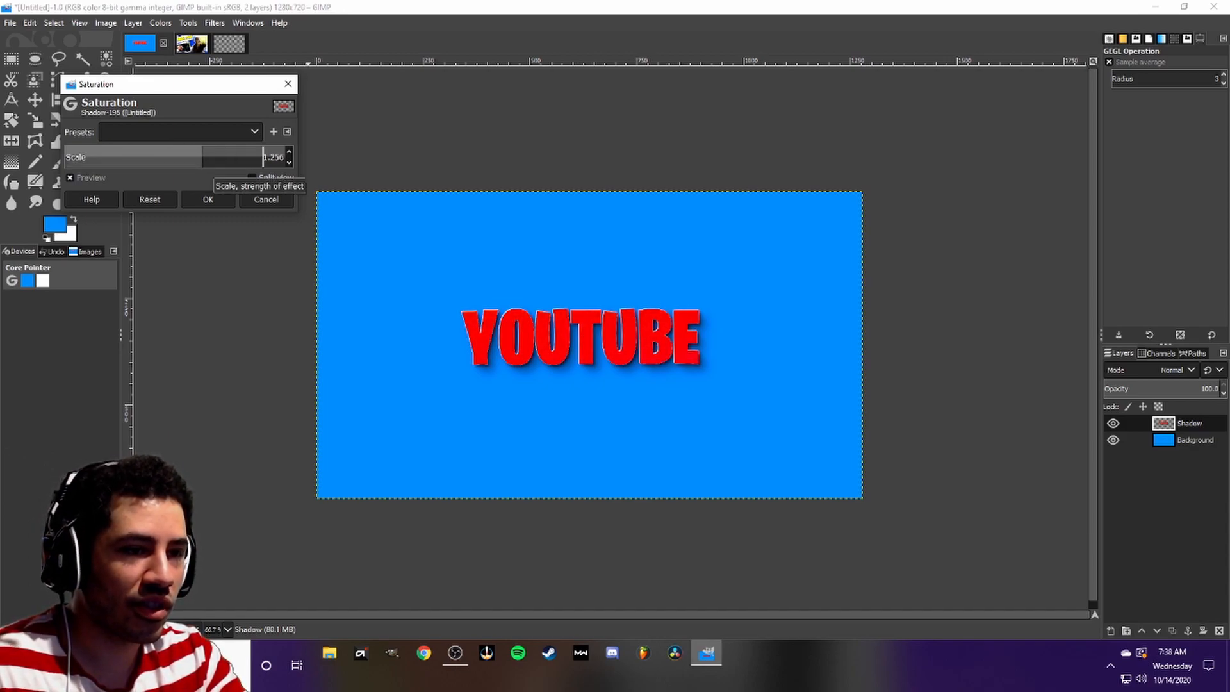
left_click(208, 200)
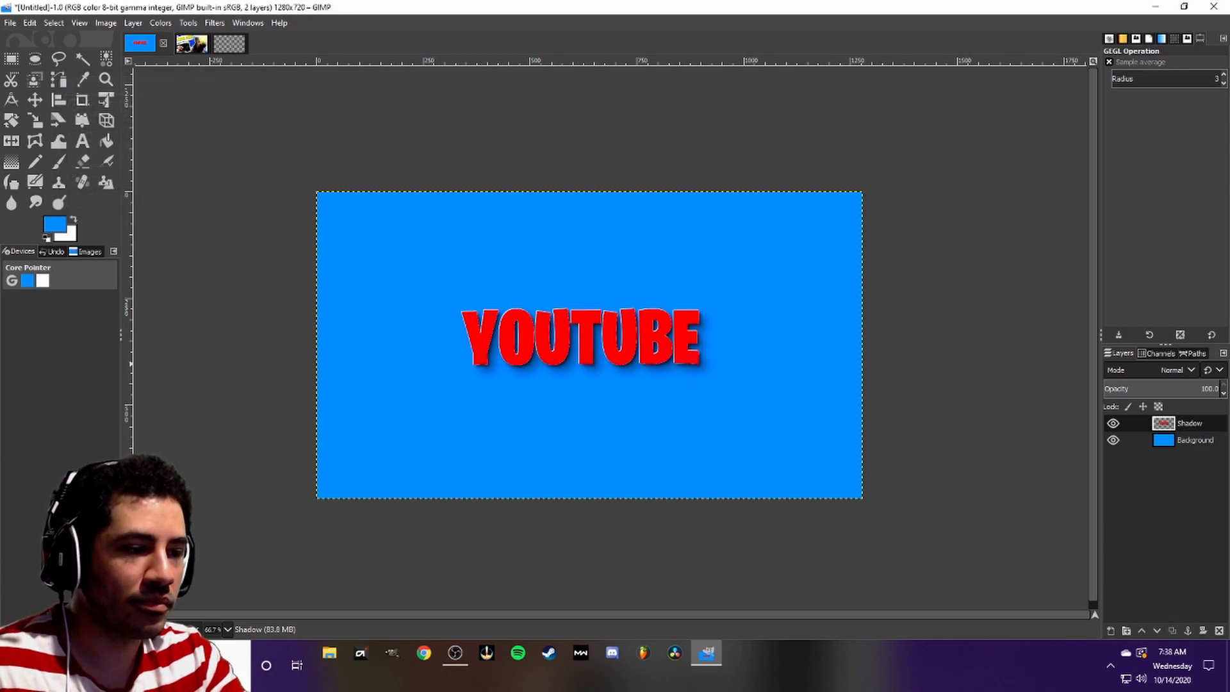